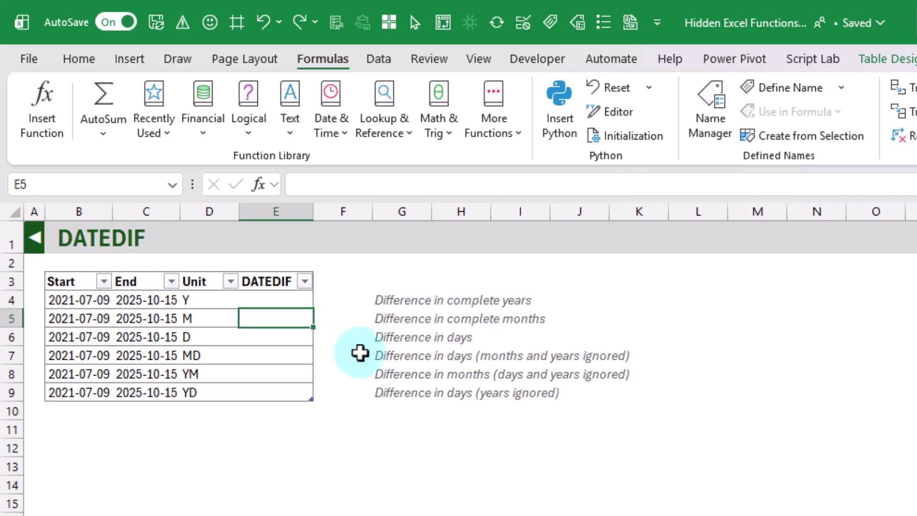
Start a =DATEDIF( formula in the DATEDIF result cell E6
left_click(394, 356)
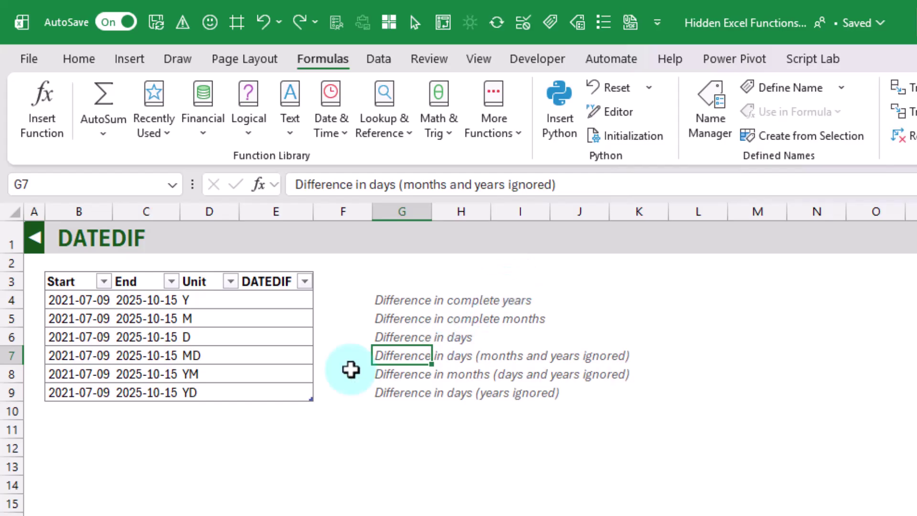
left_click(282, 336)
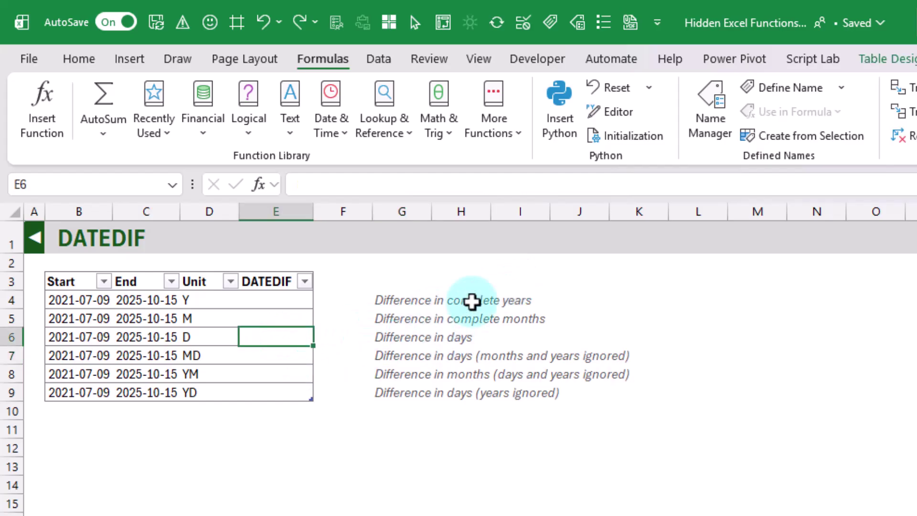
type("=date")
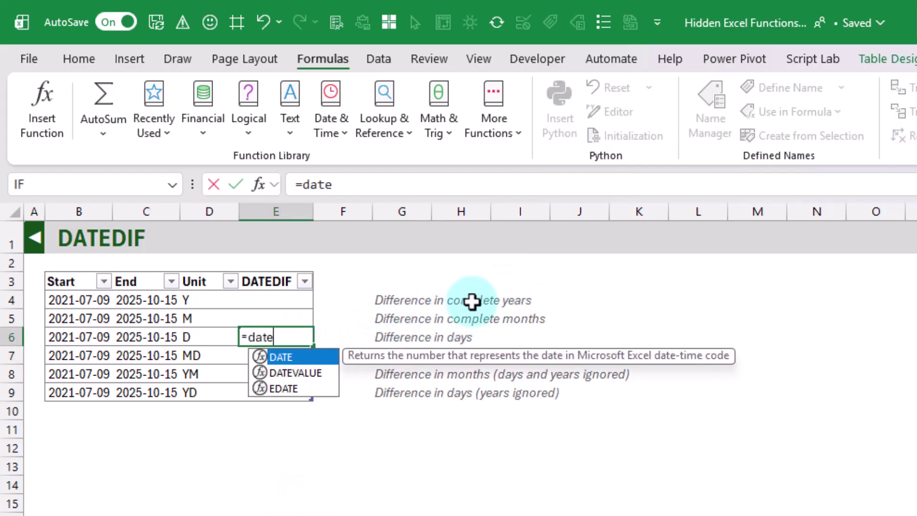
key("Down")
key("Down")
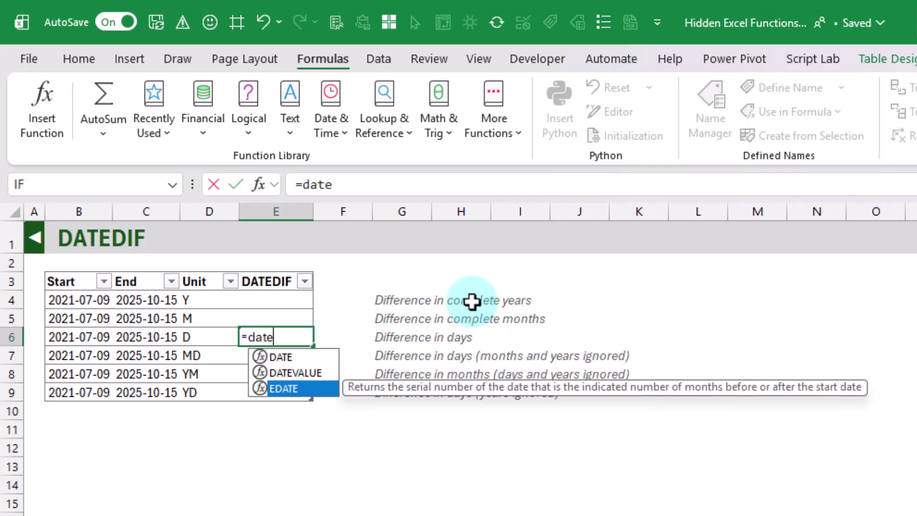
key("Up")
key("Up")
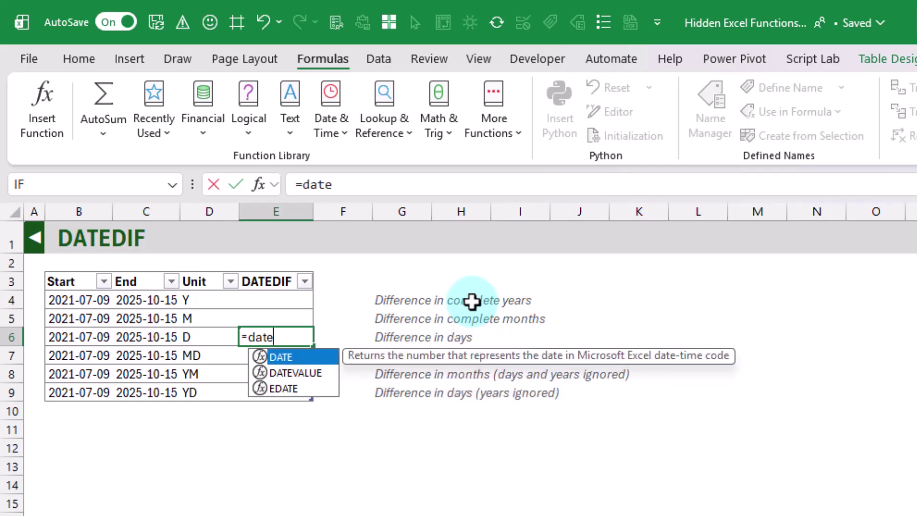
type("di")
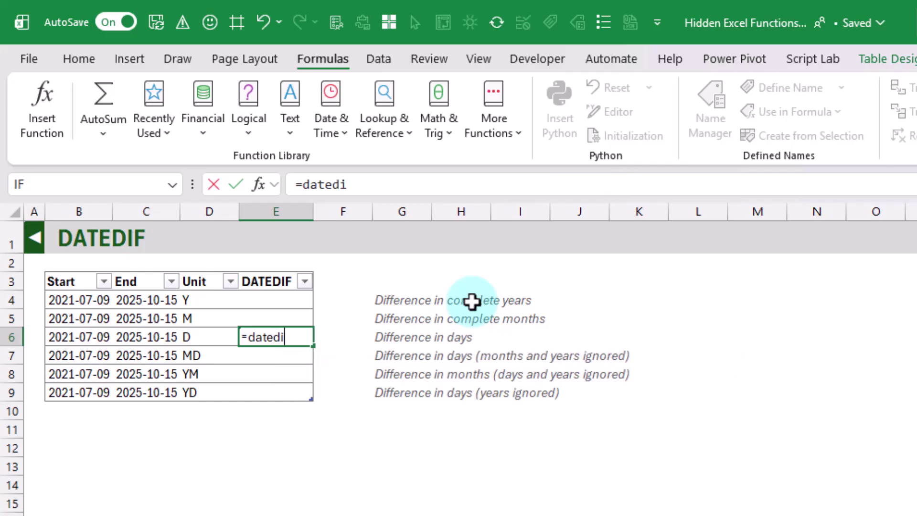
type("f(")
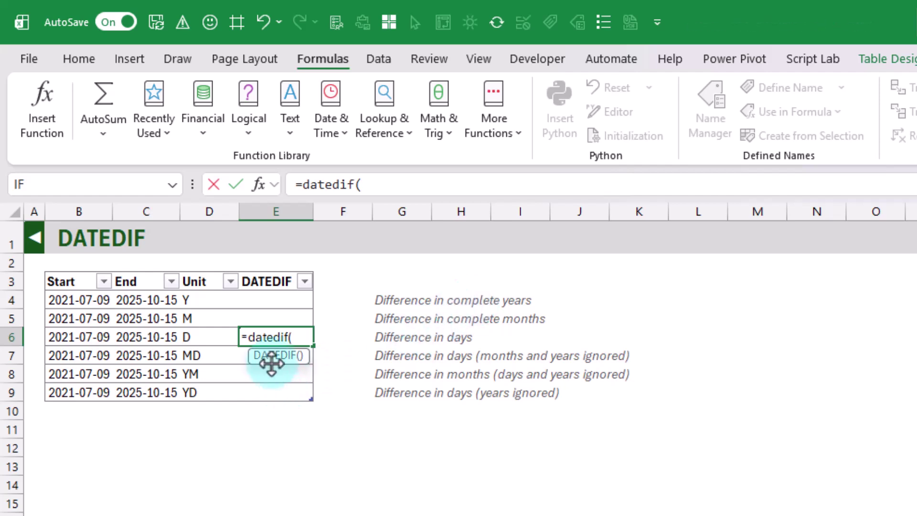
mouse_move(272, 362)
left_mouse_down()
mouse_move(299, 370)
mouse_move(285, 373)
left_mouse_up()
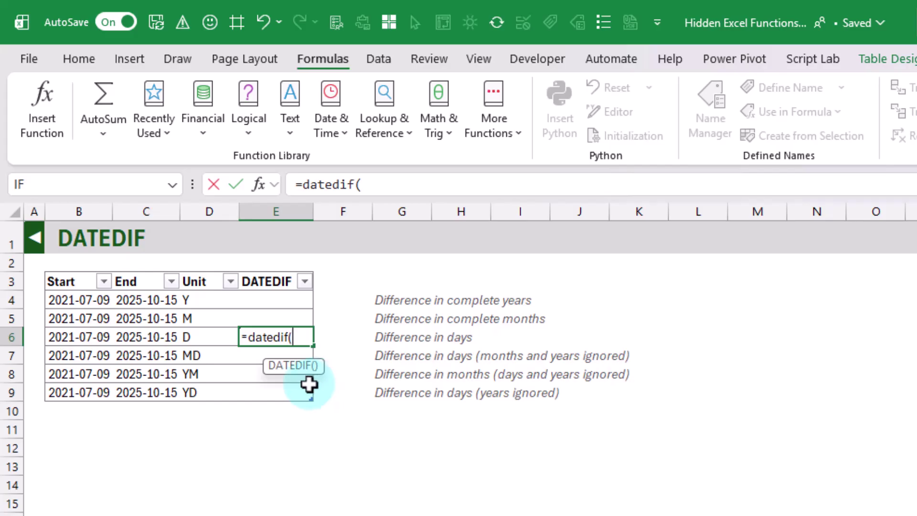
Pass the row's Start, End and Unit cells as arguments, returning 4, 51, 1559, 6, 3, 98
left_click(70, 337)
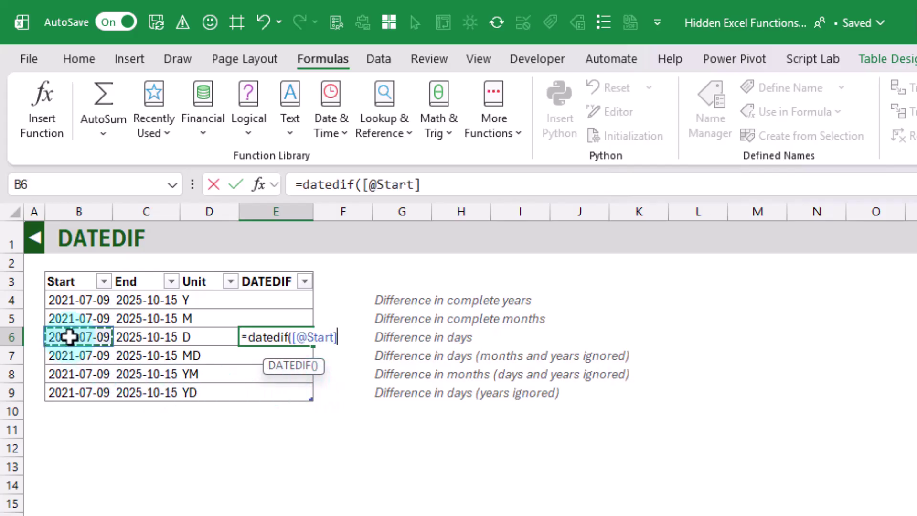
type(",")
left_click(140, 337)
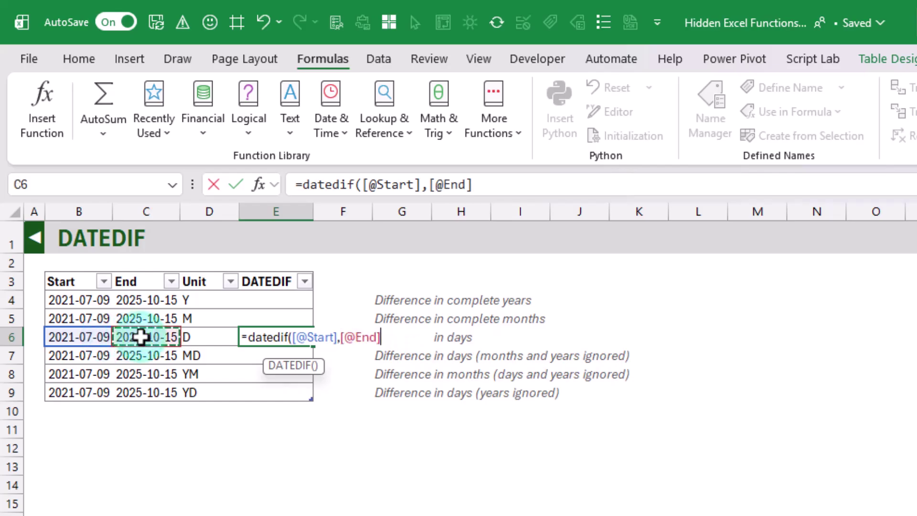
type(",")
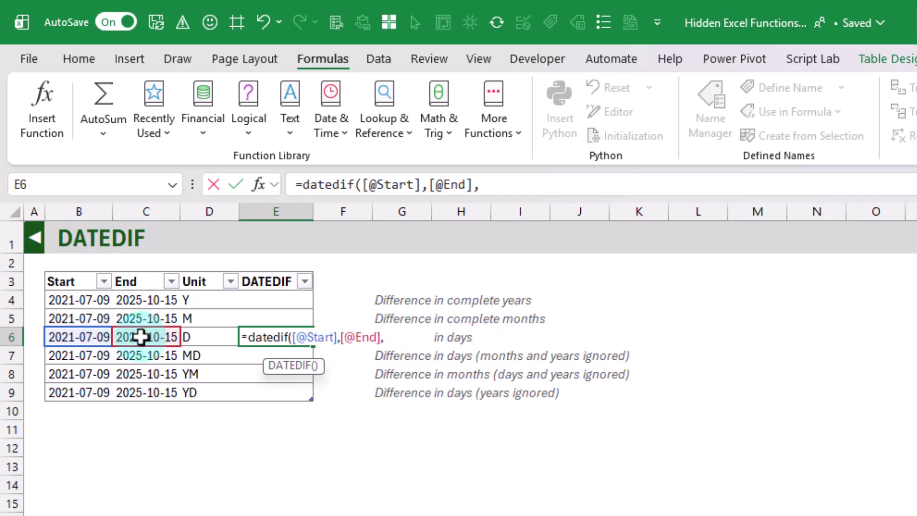
left_click(202, 337)
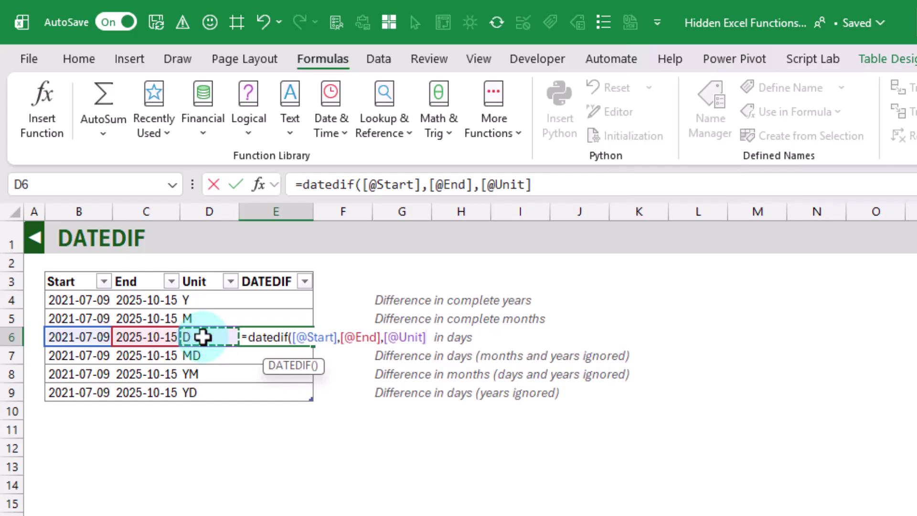
type(")")
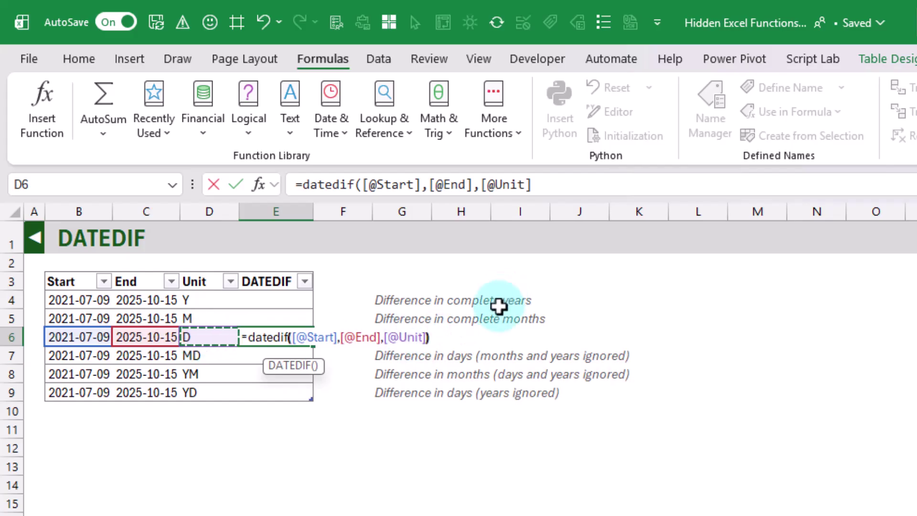
key("Return")
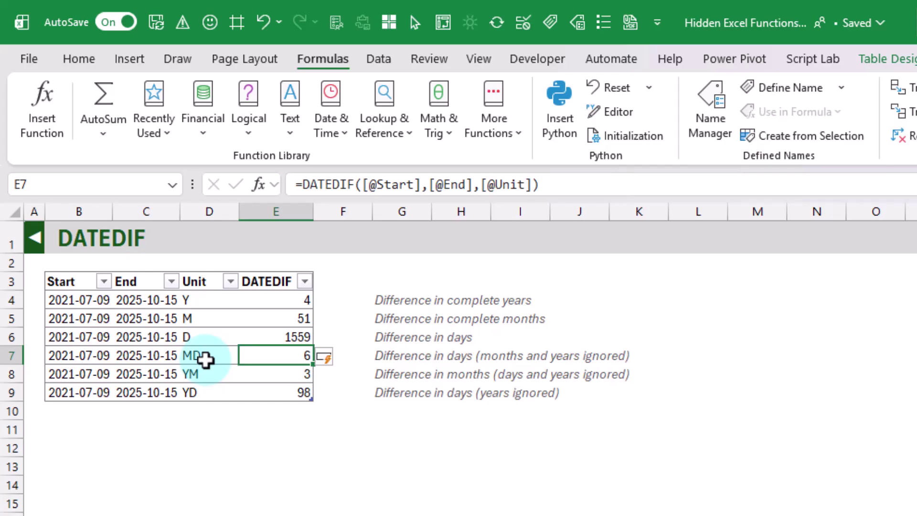
left_click(390, 356)
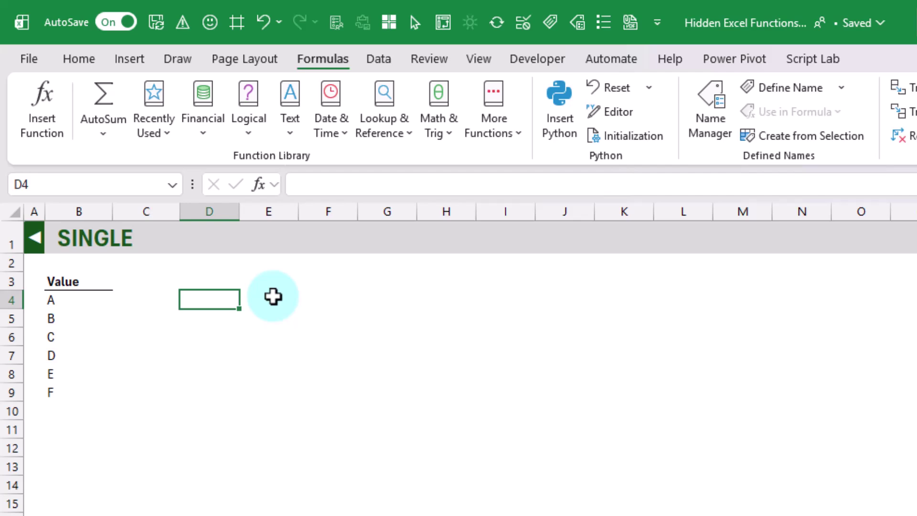
Enter =B4:B9 in D4 so Values A–F spill down column D
type("=")
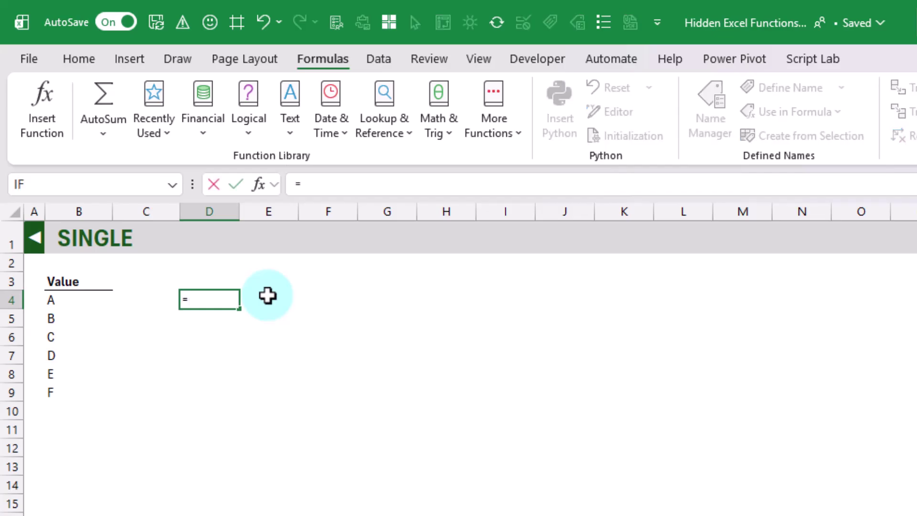
left_click_drag(73, 306, 76, 391)
key("Return")
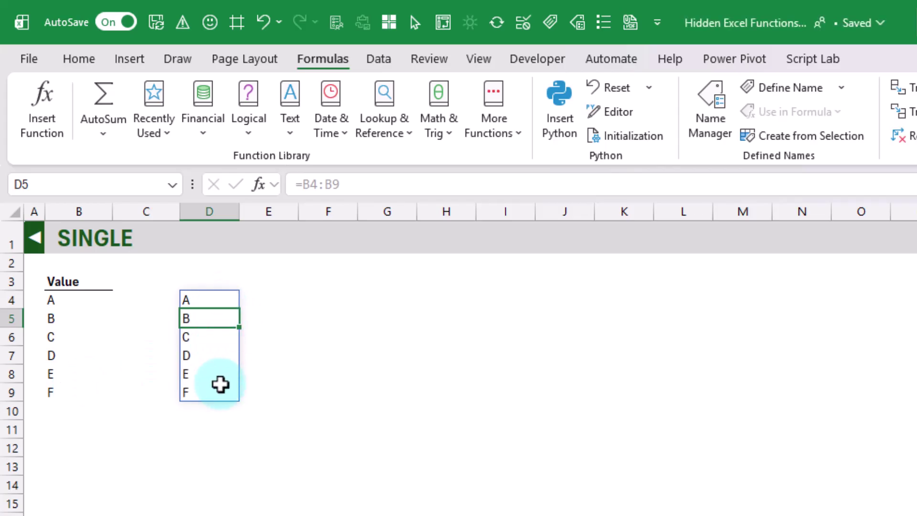
left_click(210, 299)
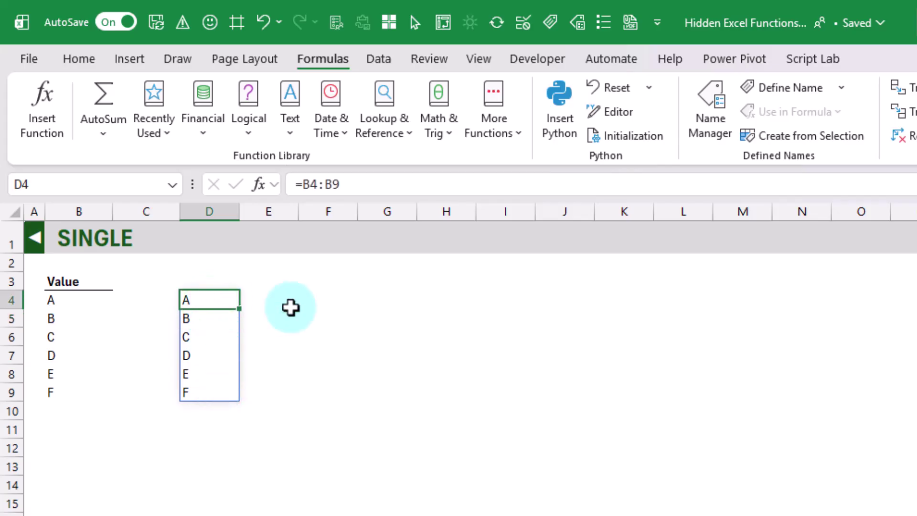
left_click(303, 185)
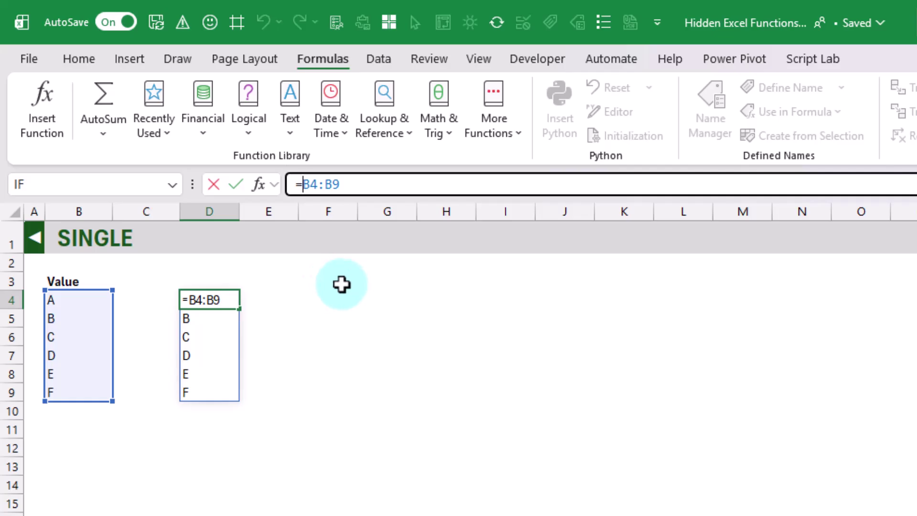
type("SINGLE(")
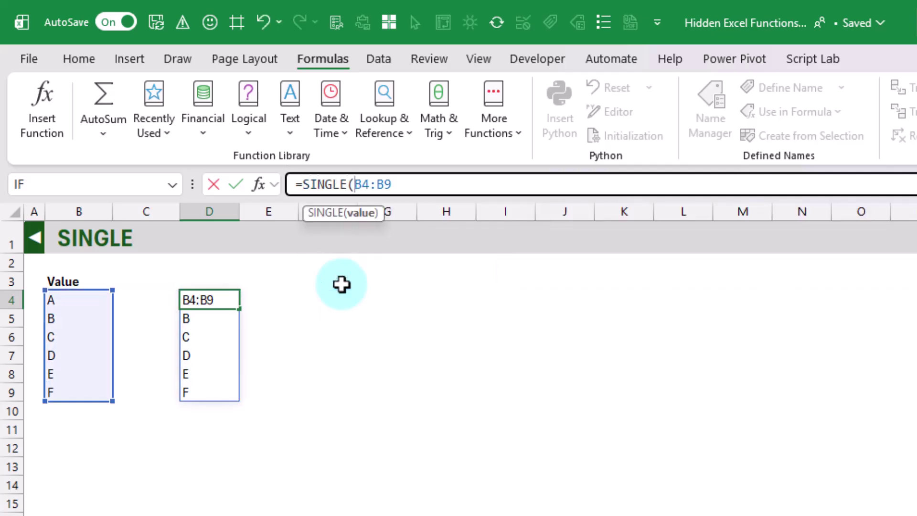
key("Return")
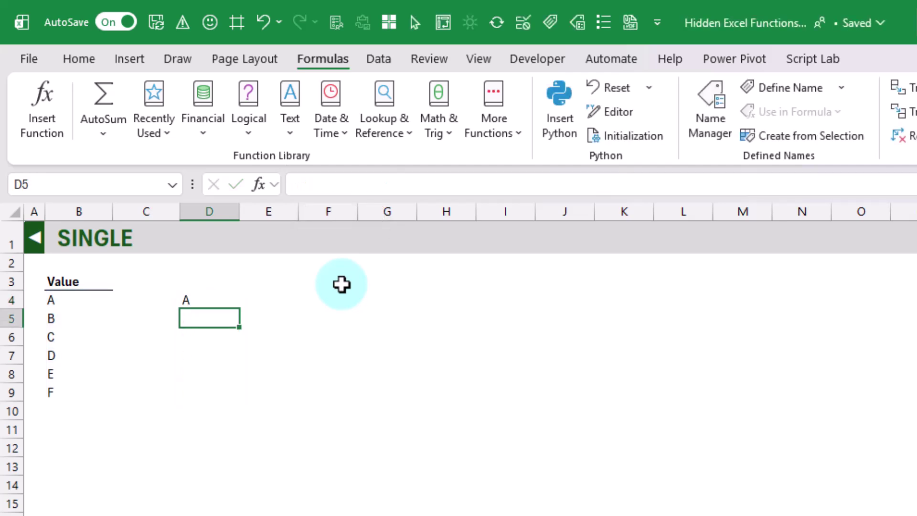
left_click(211, 303)
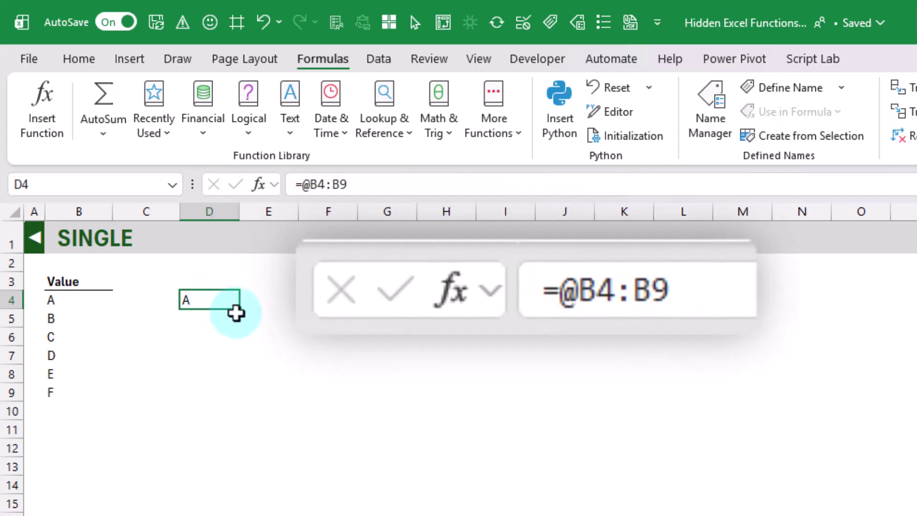
left_click(302, 185)
key("shift+Right")
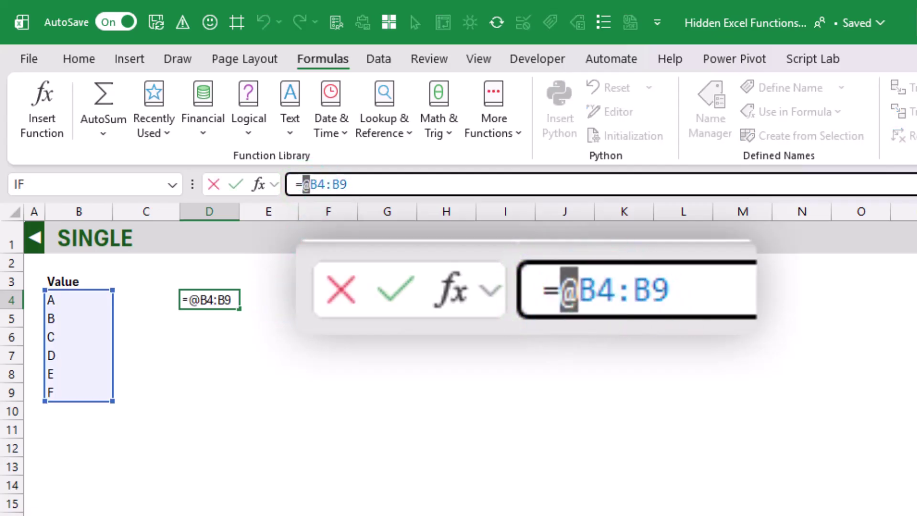
key("Return")
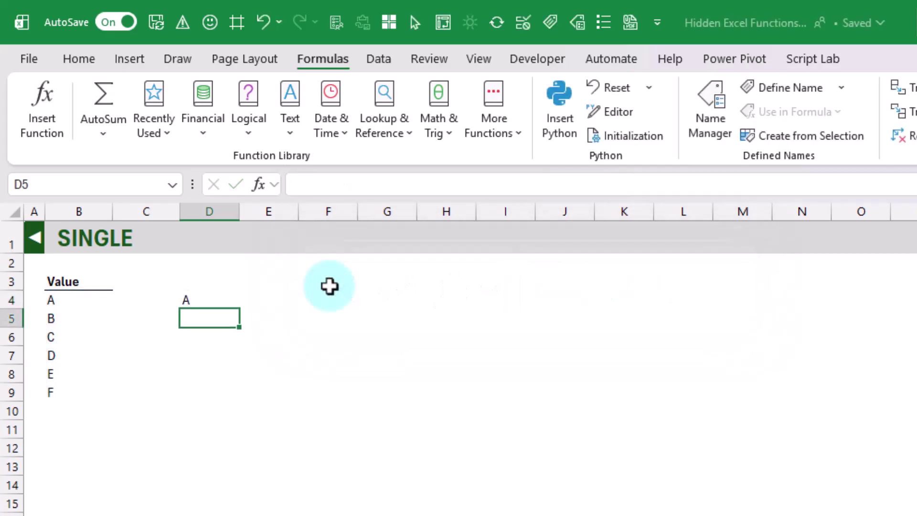
key("Up")
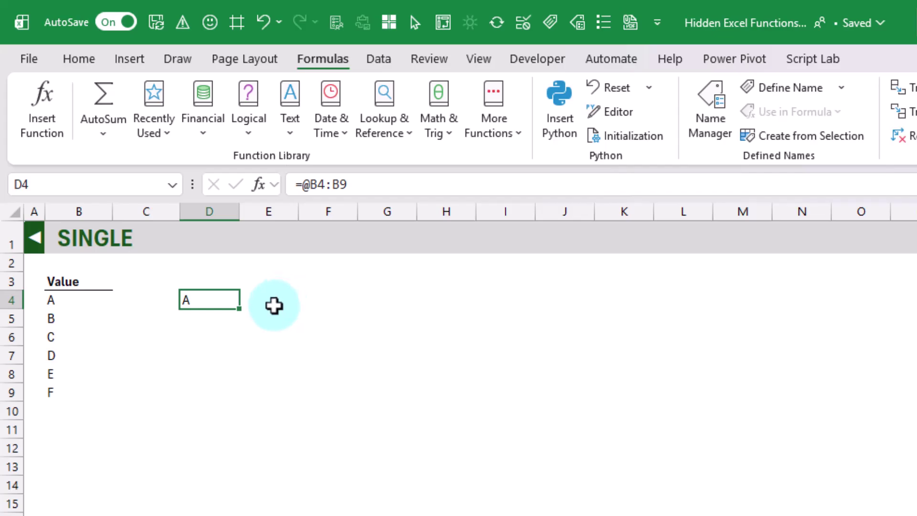
left_click_drag(216, 308, 213, 343)
left_click(373, 184)
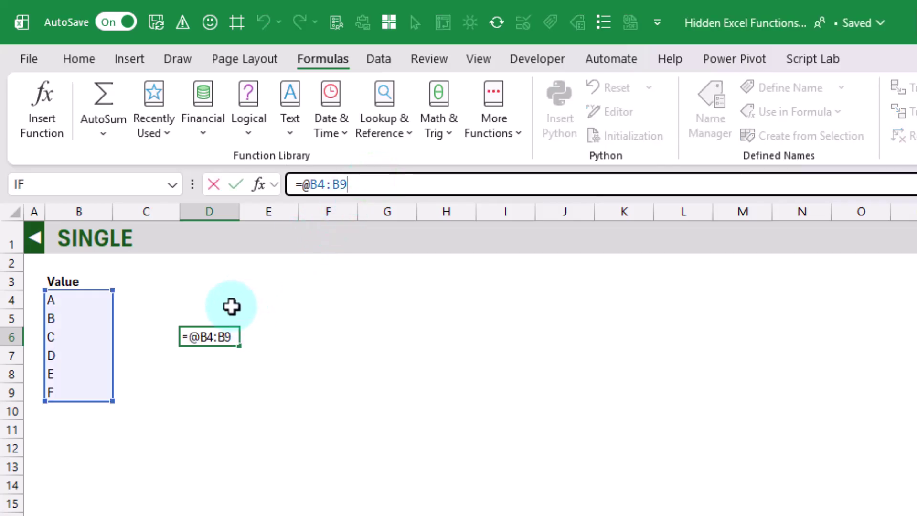
key("Return")
key("Up")
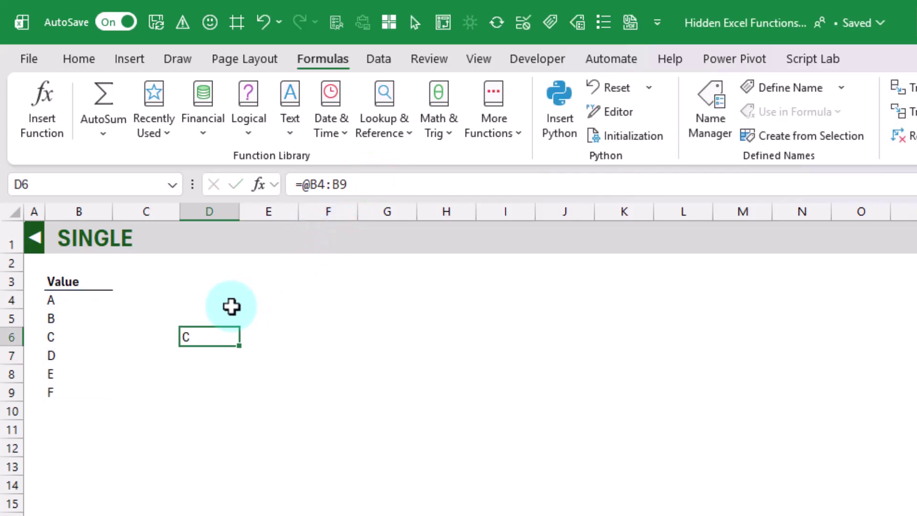
left_click(214, 311)
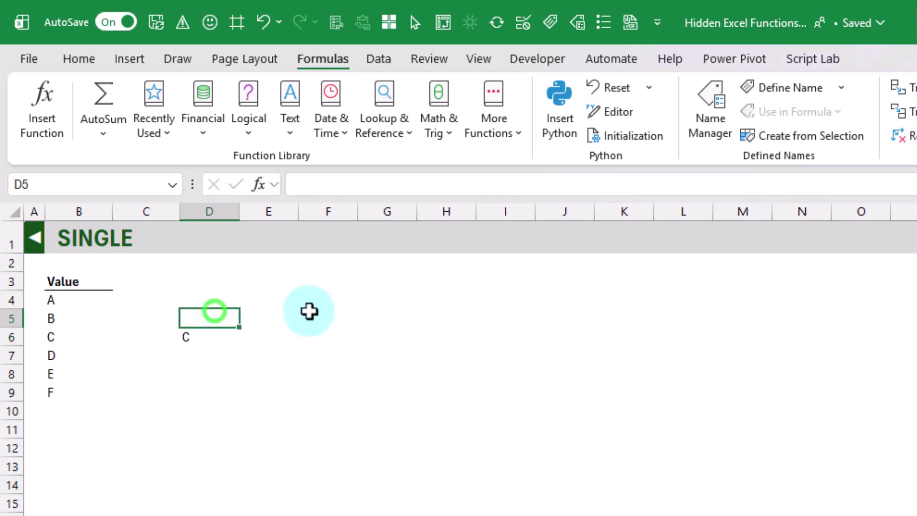
type("=SIN")
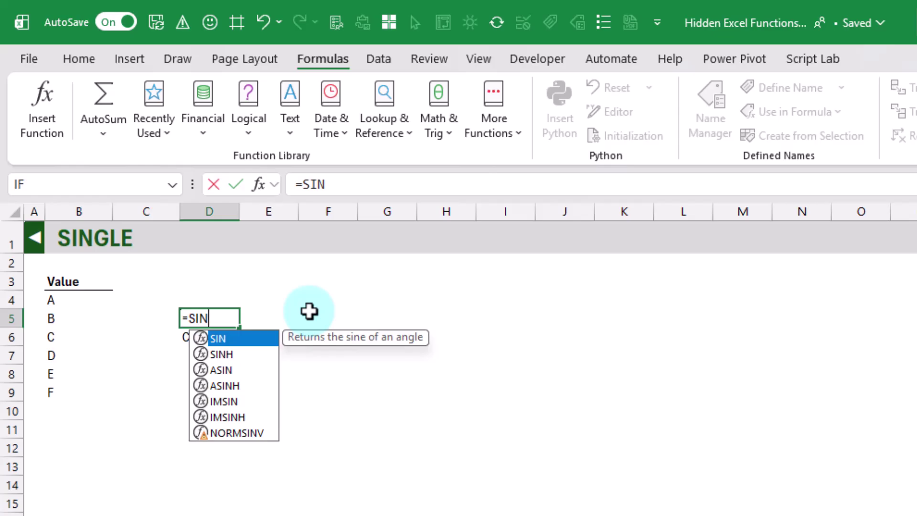
type("GLE")
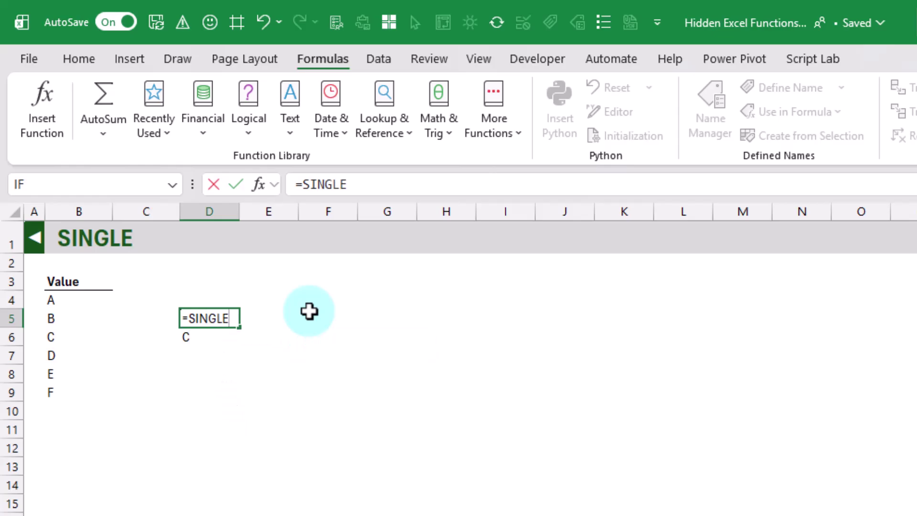
type("(")
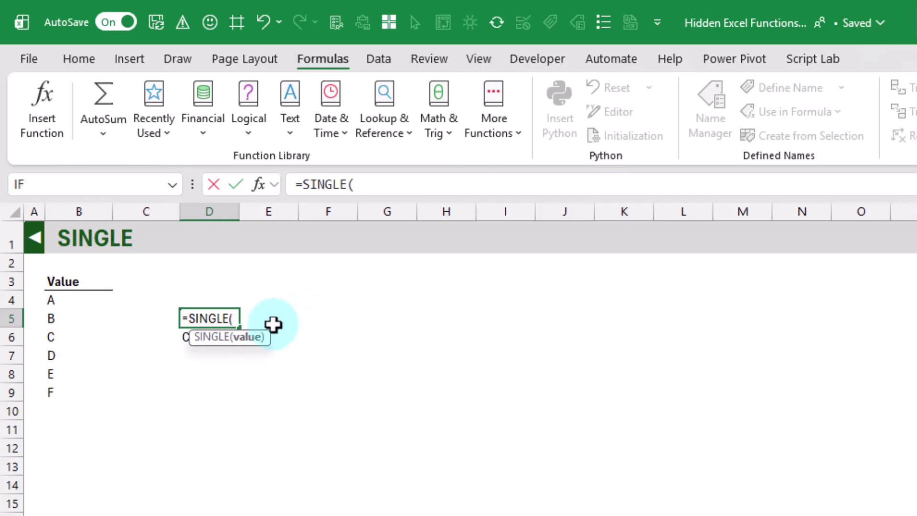
left_click_drag(219, 345, 238, 350)
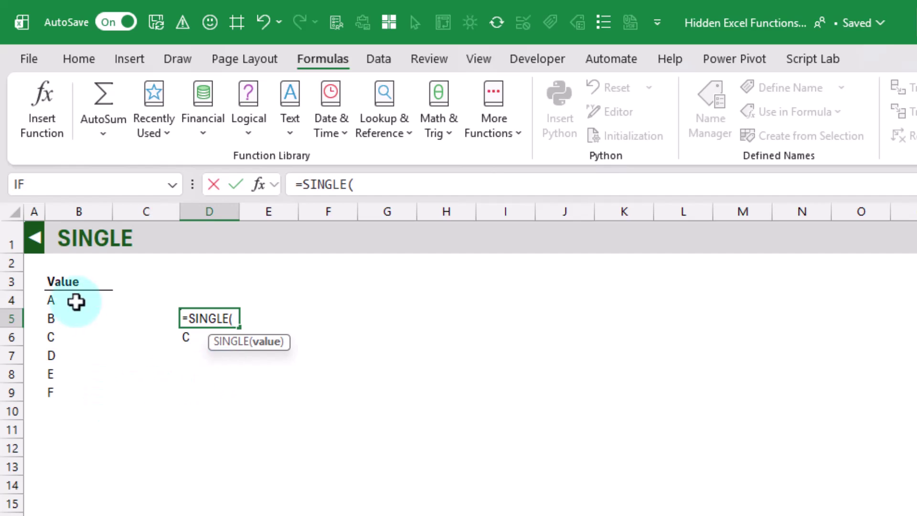
left_click_drag(76, 301, 75, 400)
type(")")
key("Return")
key("Up")
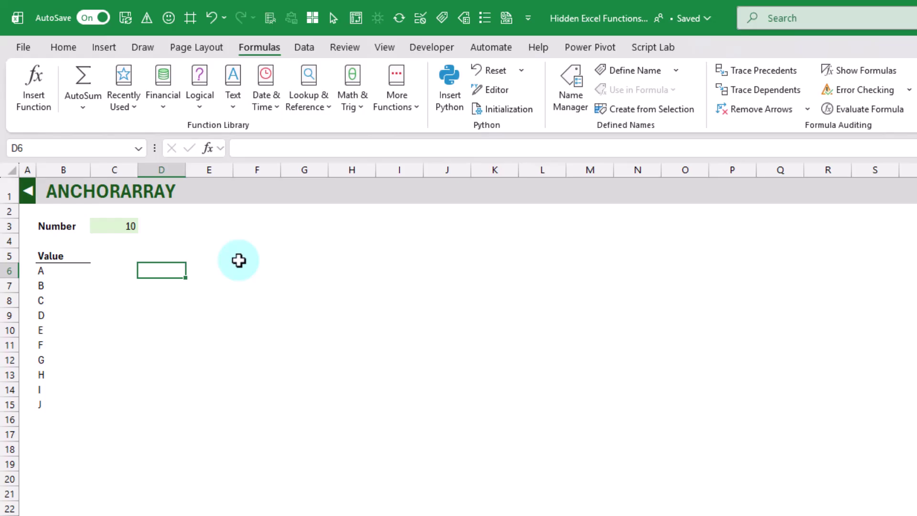
Enter the spill reference =B6# in D6 to mirror the list A–J
left_click(83, 270)
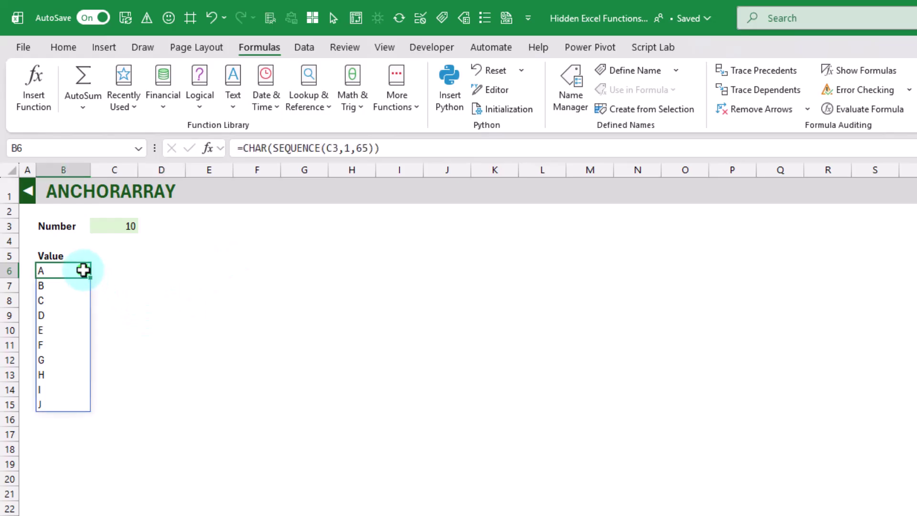
left_click(162, 268)
type("=")
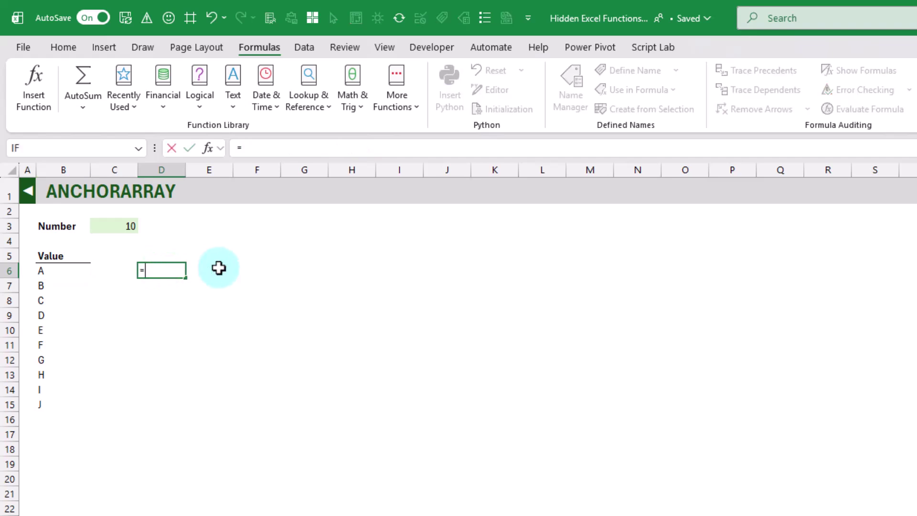
left_click(57, 270)
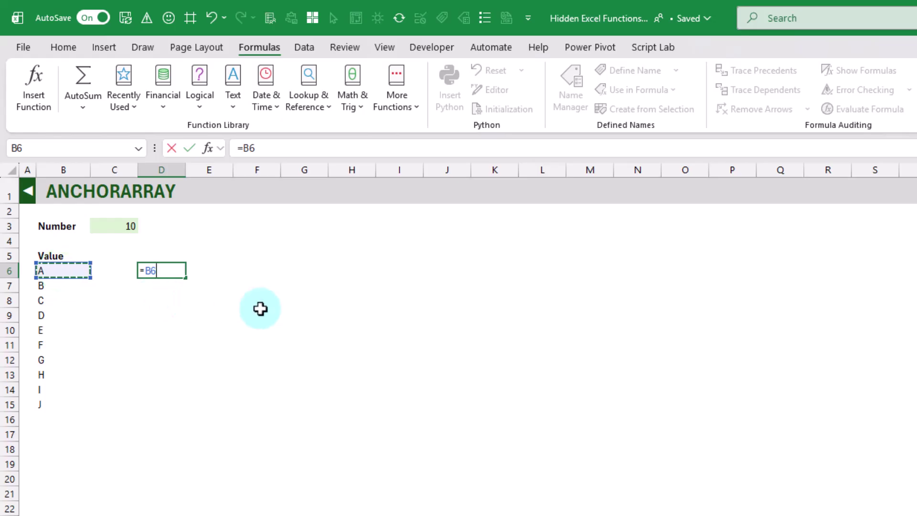
type("#")
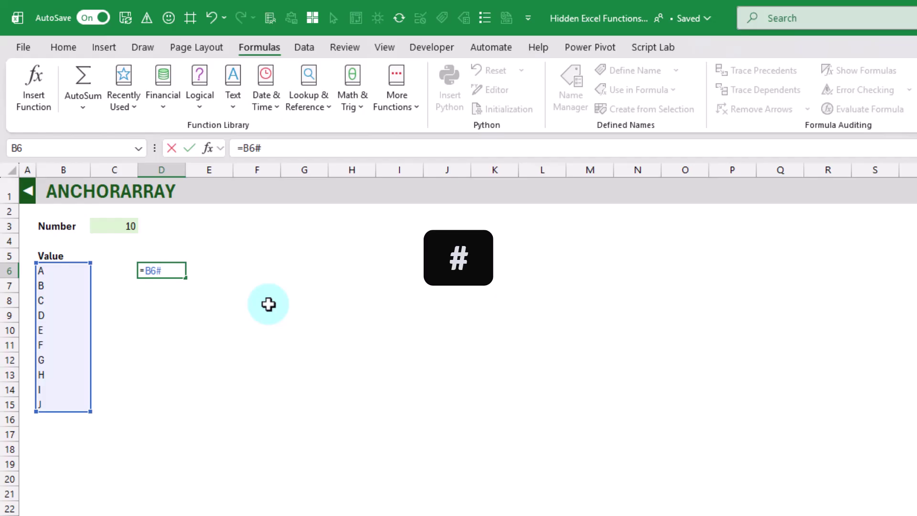
key("Return")
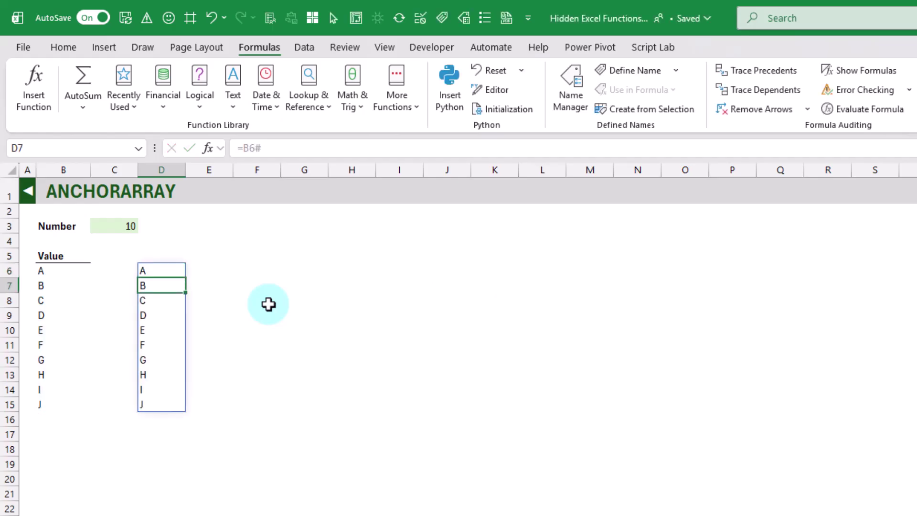
key("Up")
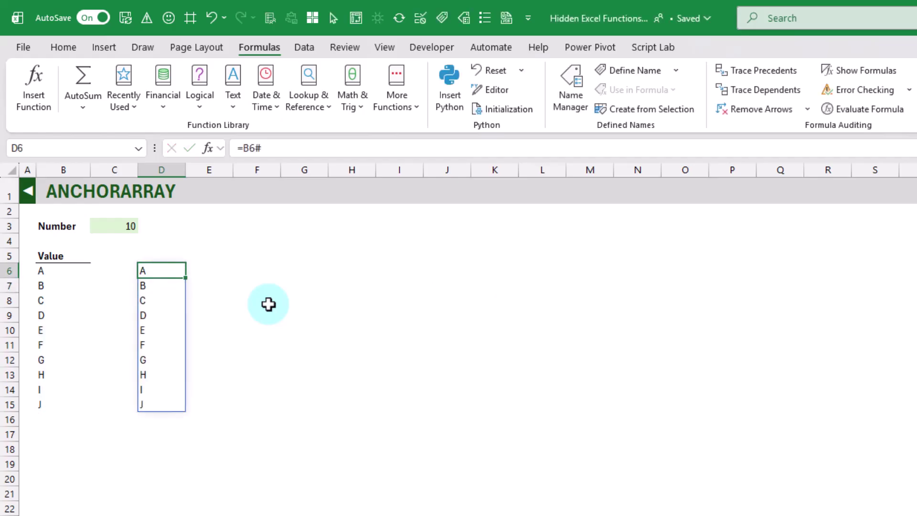
Change the Number in C3 to 5, shrinking both lists to A–E
left_click(115, 227)
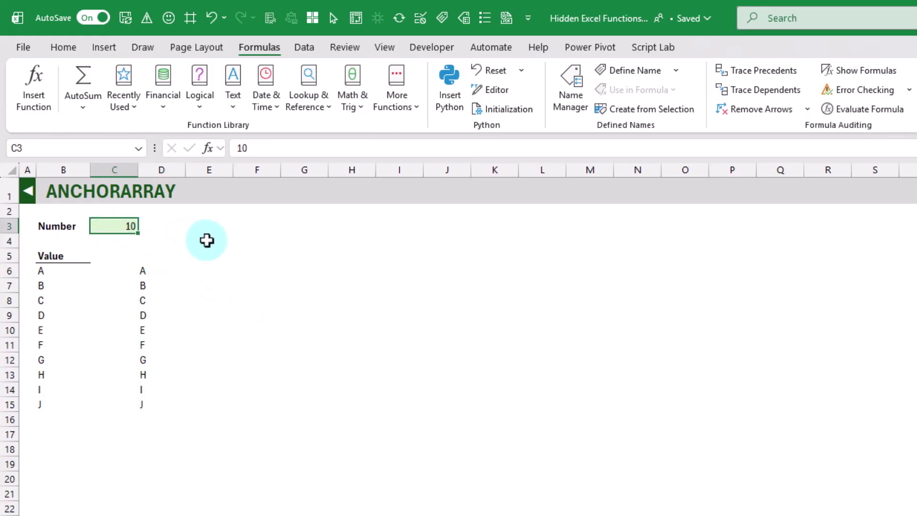
type("5")
key("Return")
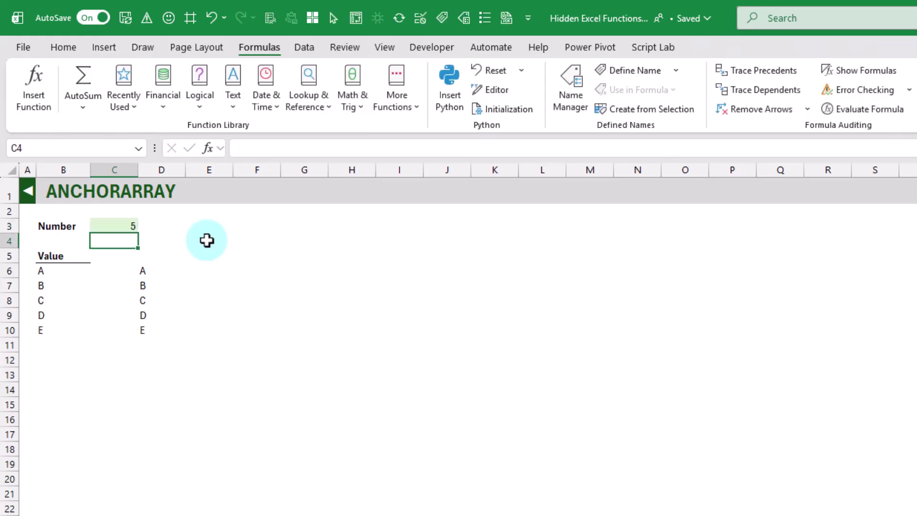
left_click(65, 274)
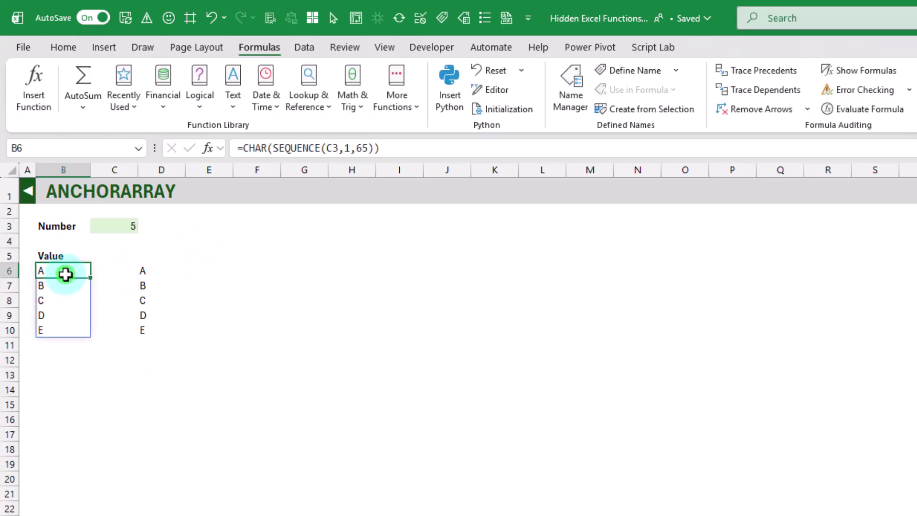
left_click(140, 270)
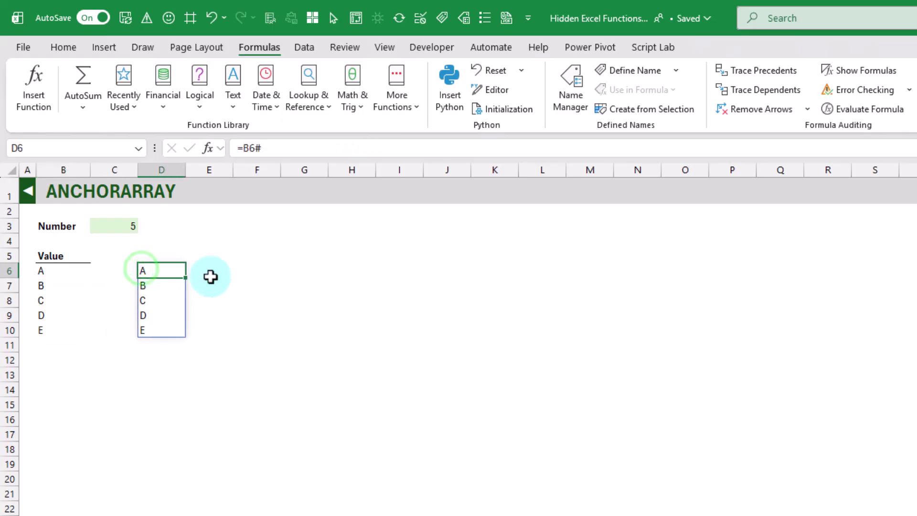
Set Number to 15 (lists grow to A–O), then back to 10 restoring A–J
left_click(135, 228)
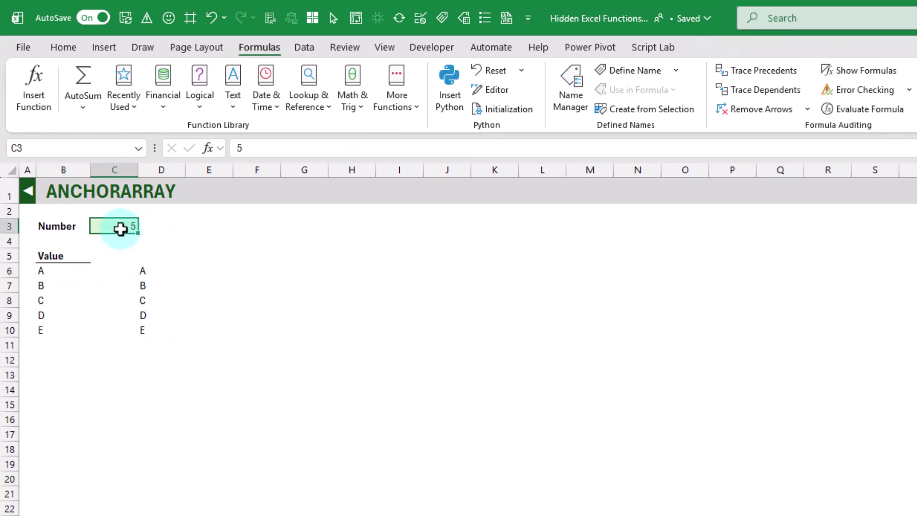
type("15")
key("Return")
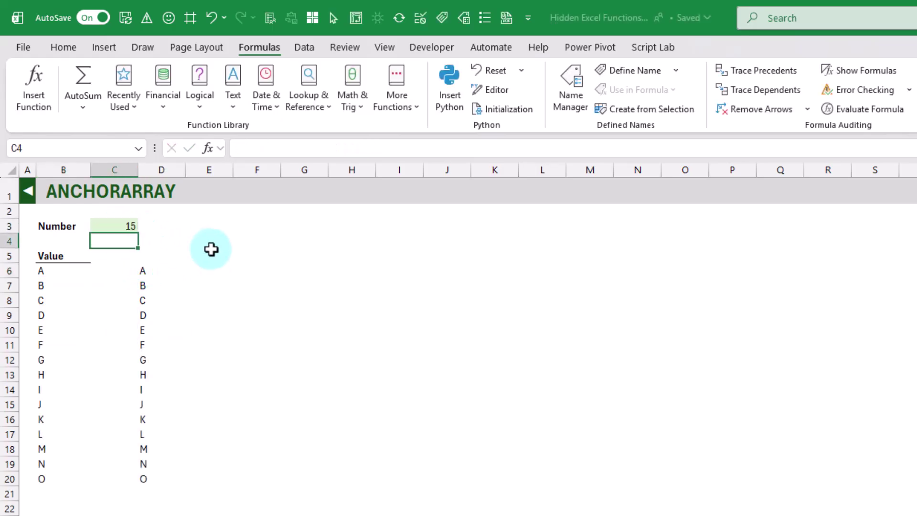
key("Up")
type("10")
key("Return")
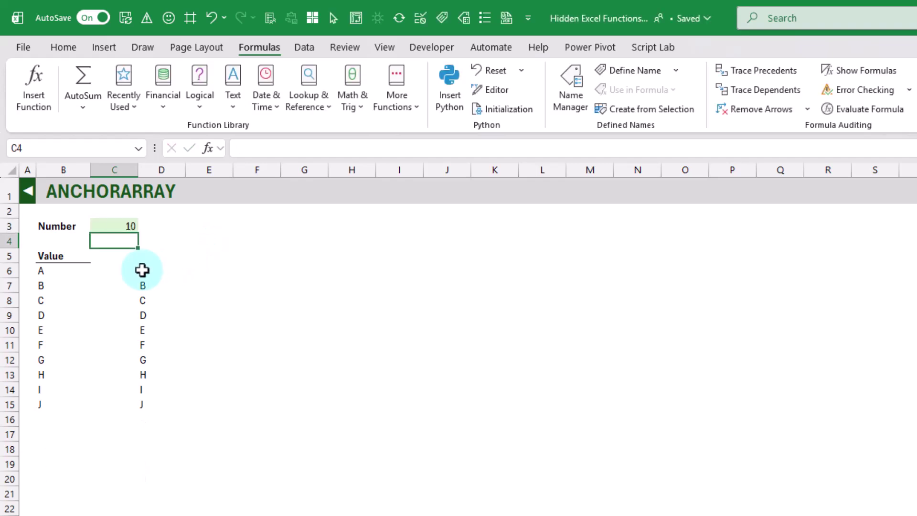
left_click(142, 270)
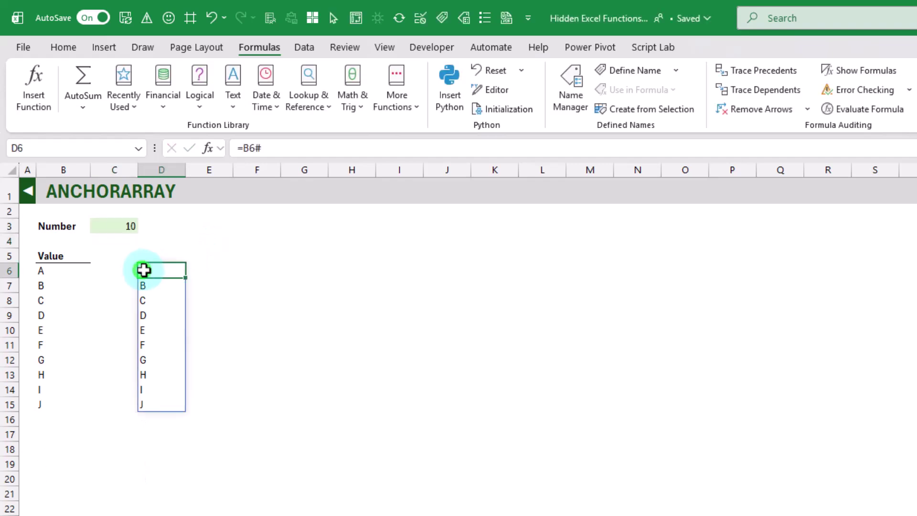
left_click(246, 148)
left_click_drag(257, 148, 270, 150)
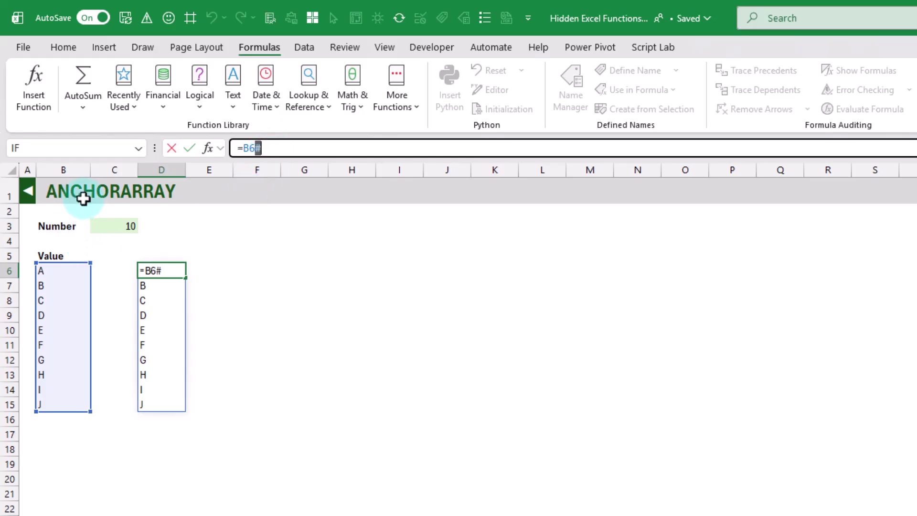
Enter =ANCHORARRAY(B6) in F6
key("Escape")
left_click(243, 267)
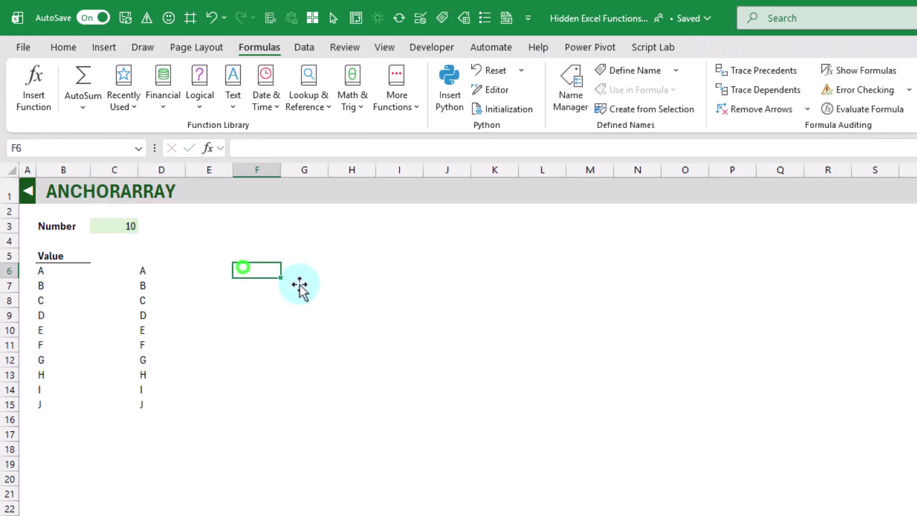
type("=ANCHORARRAY")
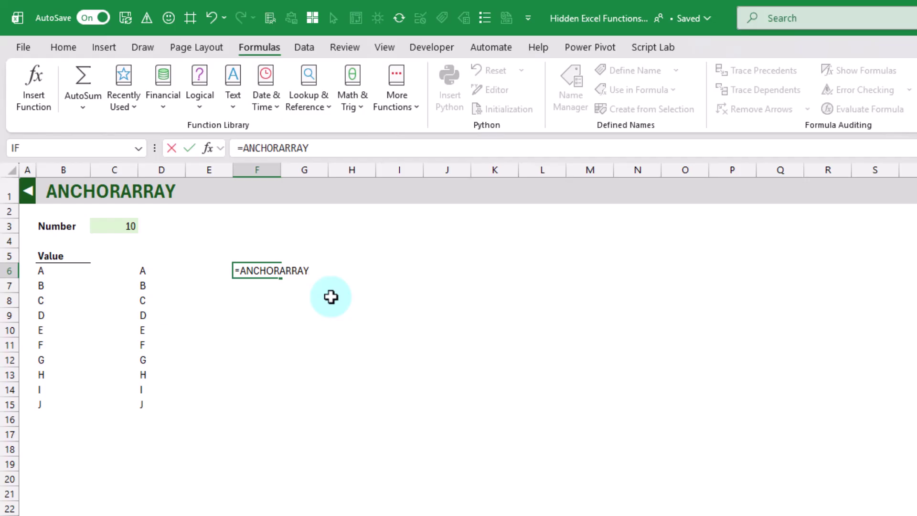
type("(")
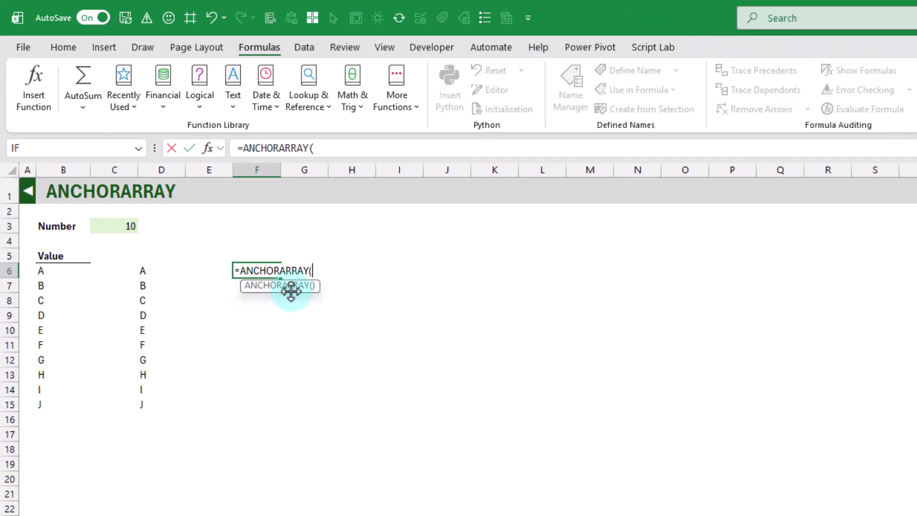
left_click_drag(292, 290, 299, 299)
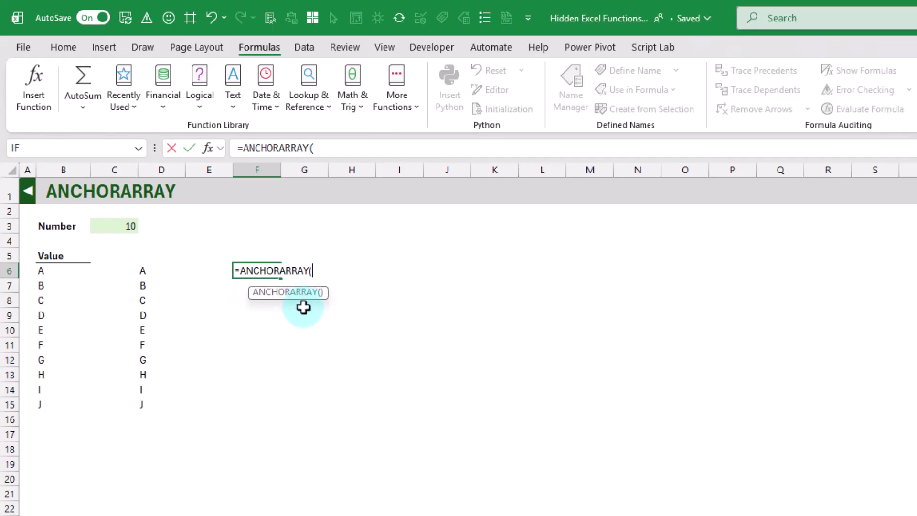
left_click_drag(301, 297, 304, 293)
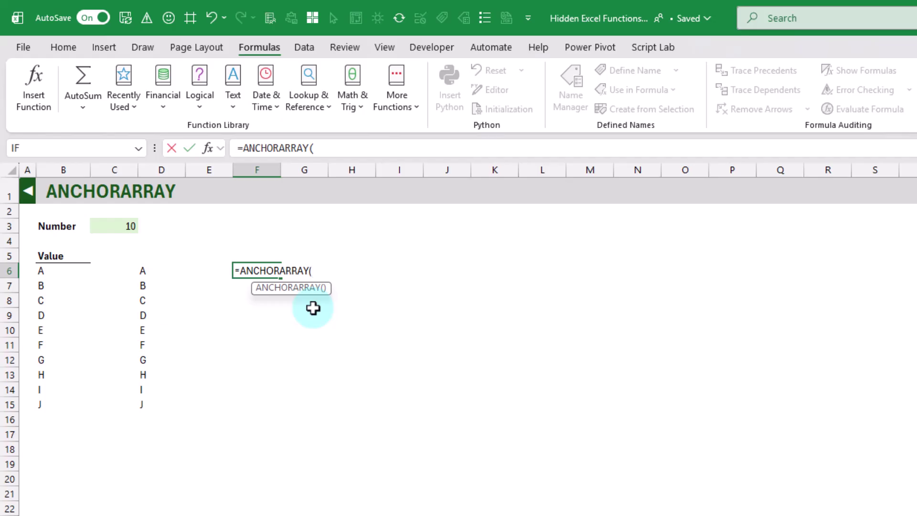
left_click(68, 270)
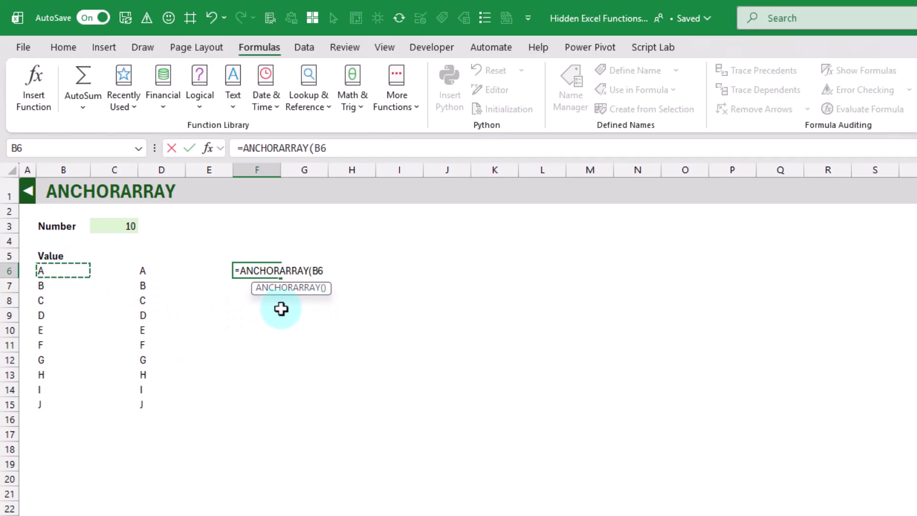
type(")")
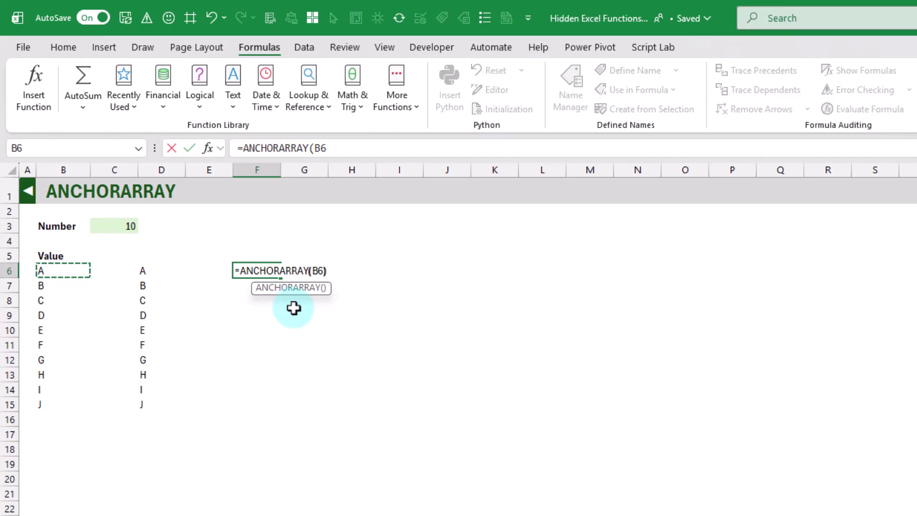
key("Return")
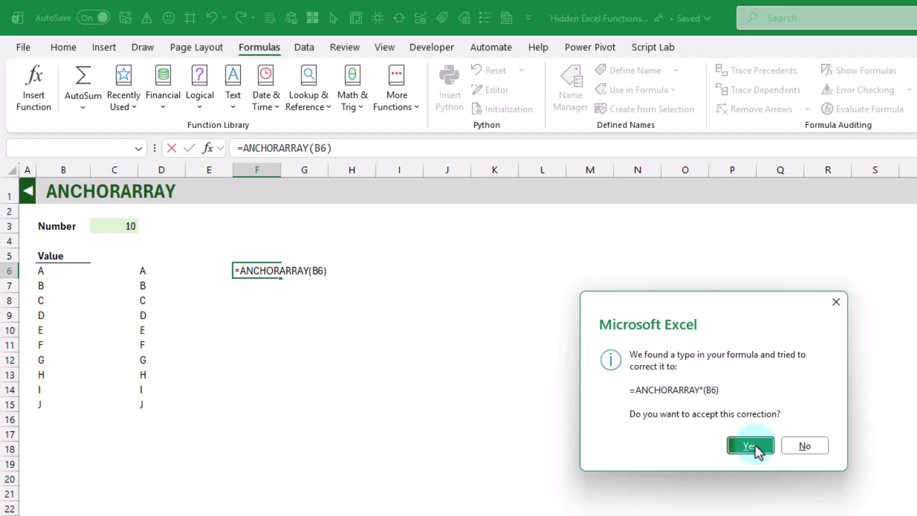
Decline the typo correction, dismiss the formula warning, and leave F6 empty
left_click(804, 446)
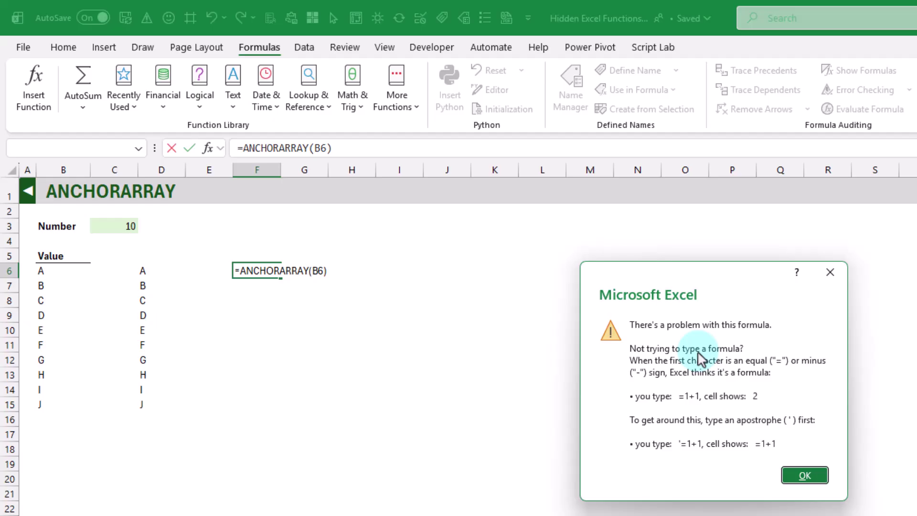
left_click(811, 474)
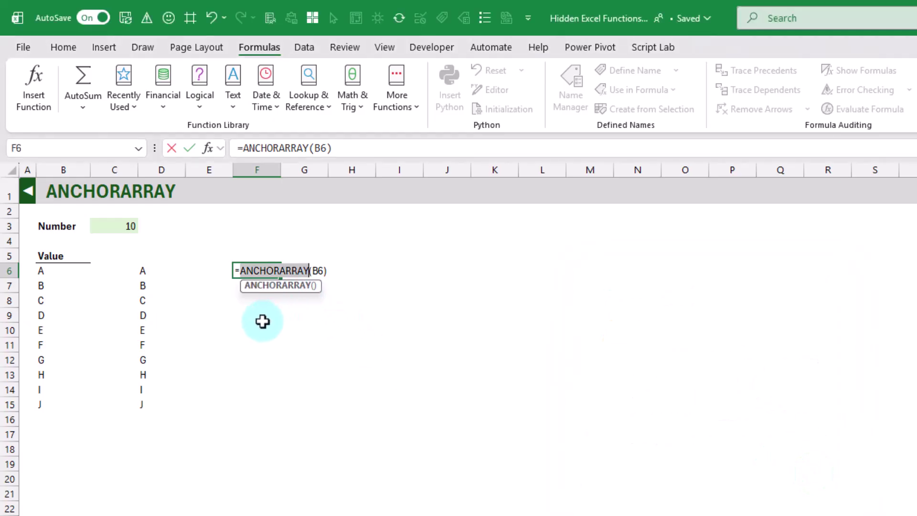
key("Escape")
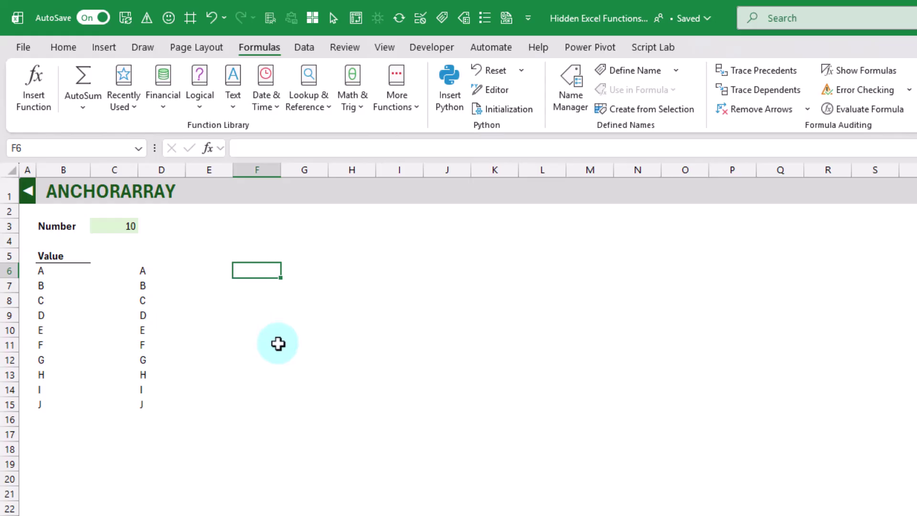
Check the defined names, then view the Unhide Names script's namedItem.setVisible(true) code
left_click(559, 85)
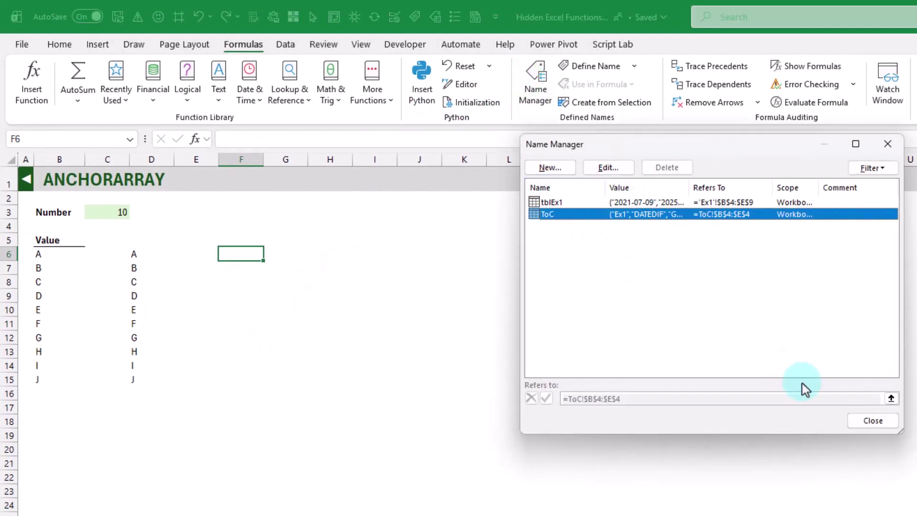
left_click(862, 423)
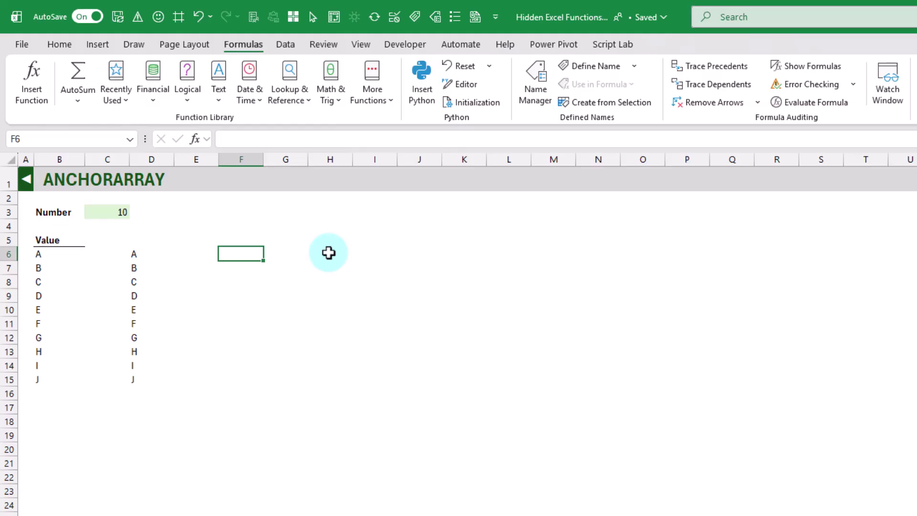
left_click(459, 44)
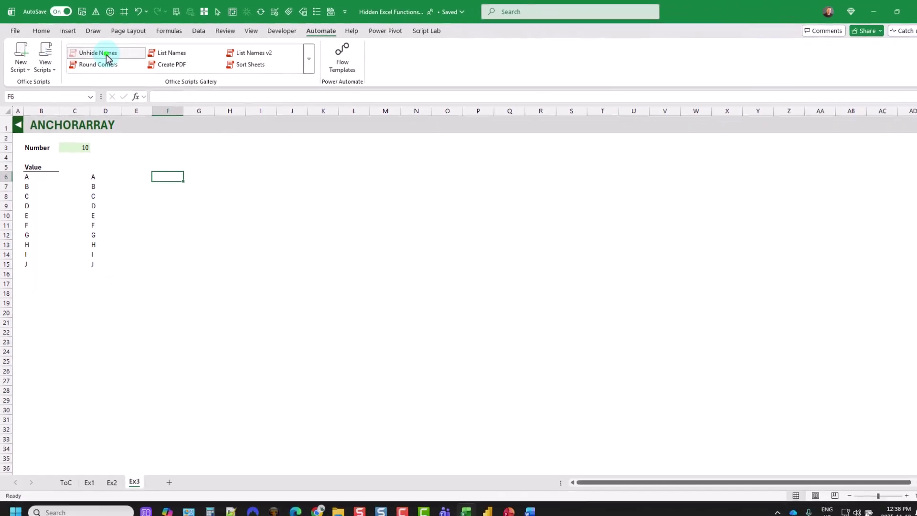
left_click(106, 53)
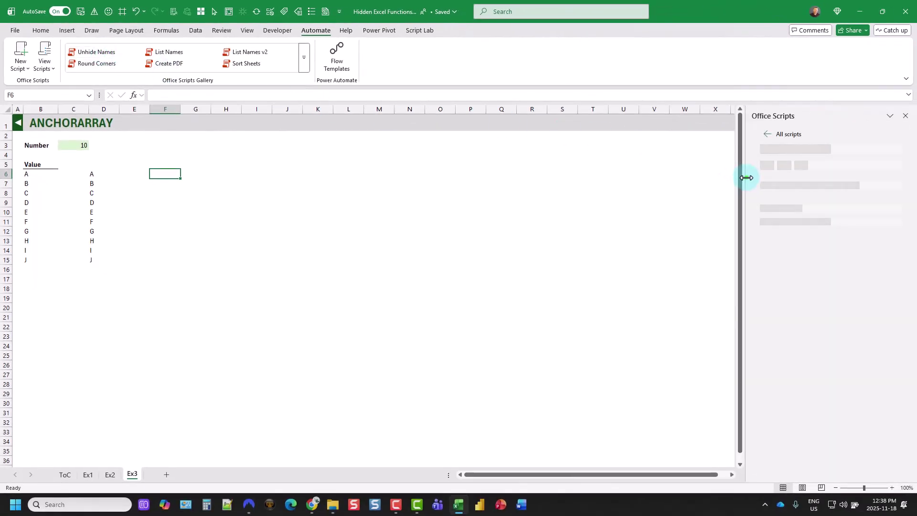
left_click_drag(746, 177, 692, 170)
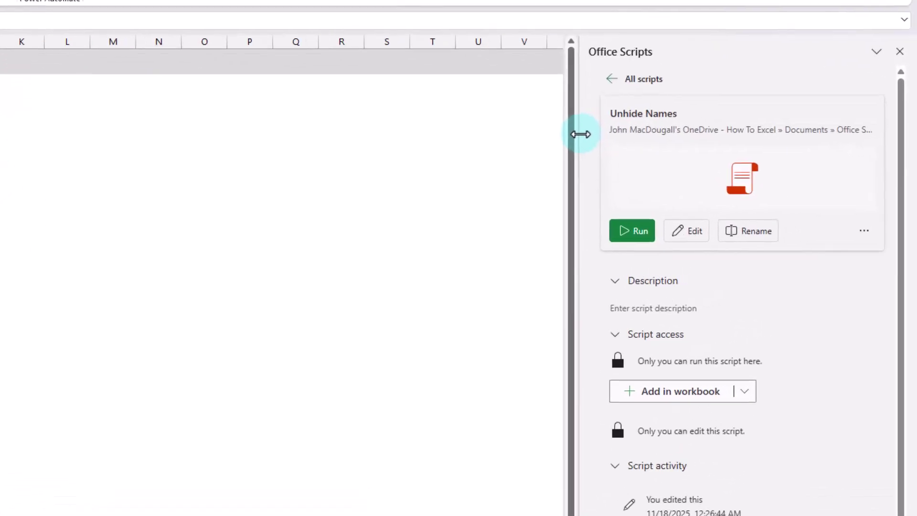
left_click(684, 236)
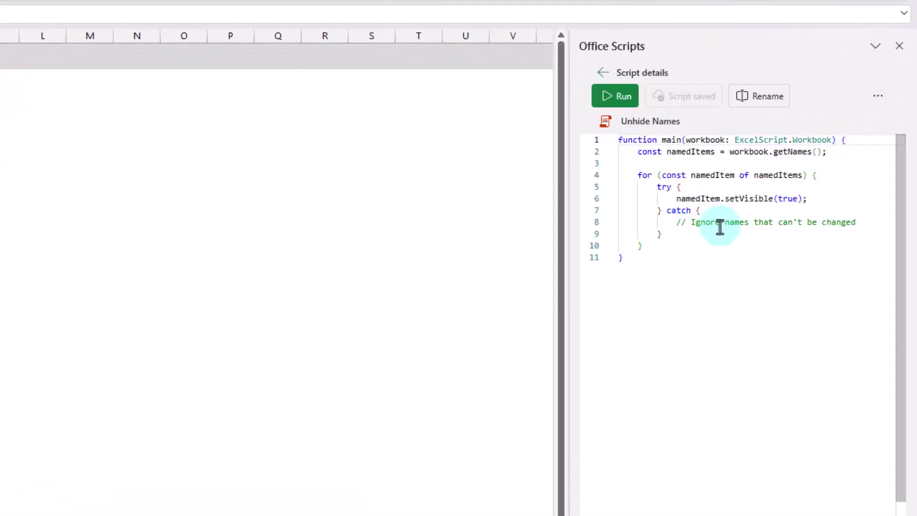
left_click(677, 198)
left_click_drag(677, 198, 816, 199)
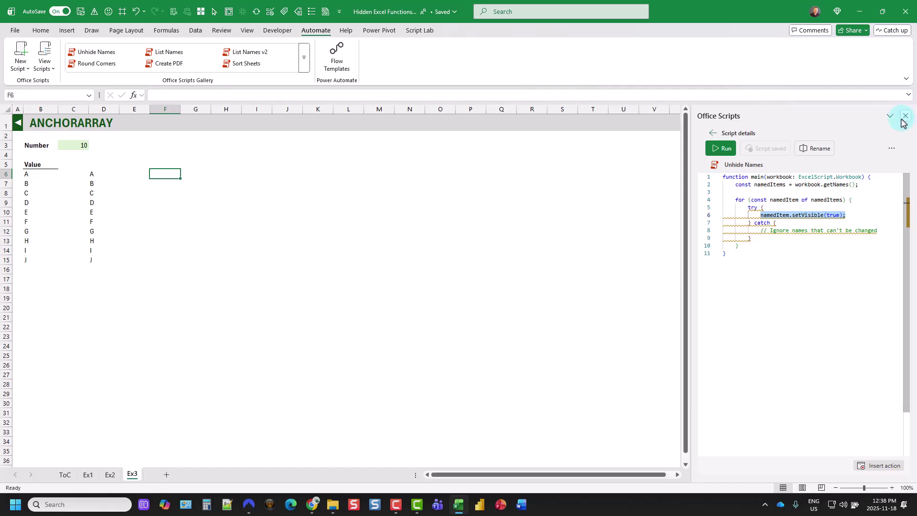
Run the Unhide Names script from its options menu
left_click(905, 116)
left_click(94, 56)
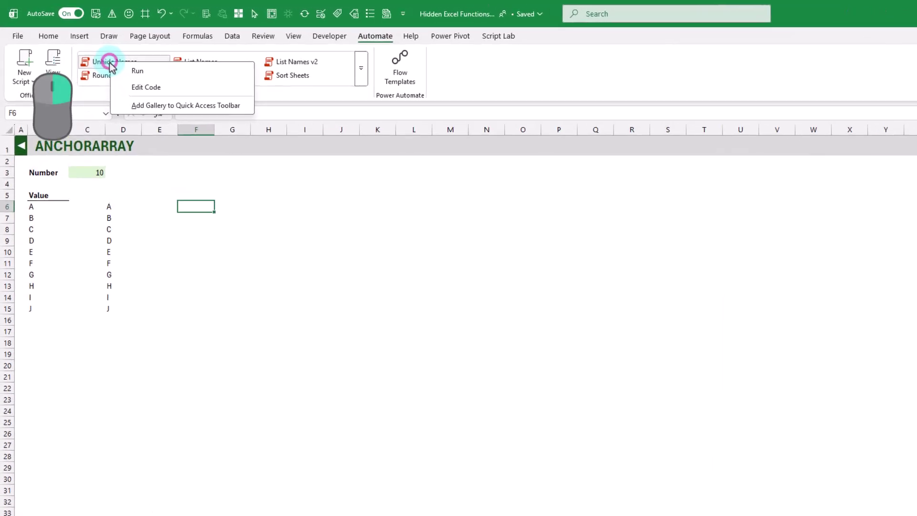
left_click(112, 59)
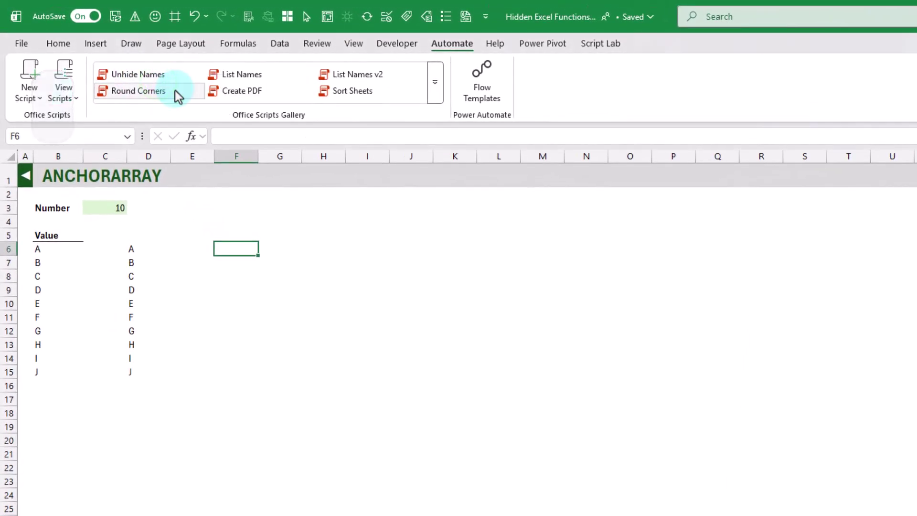
left_click(176, 90)
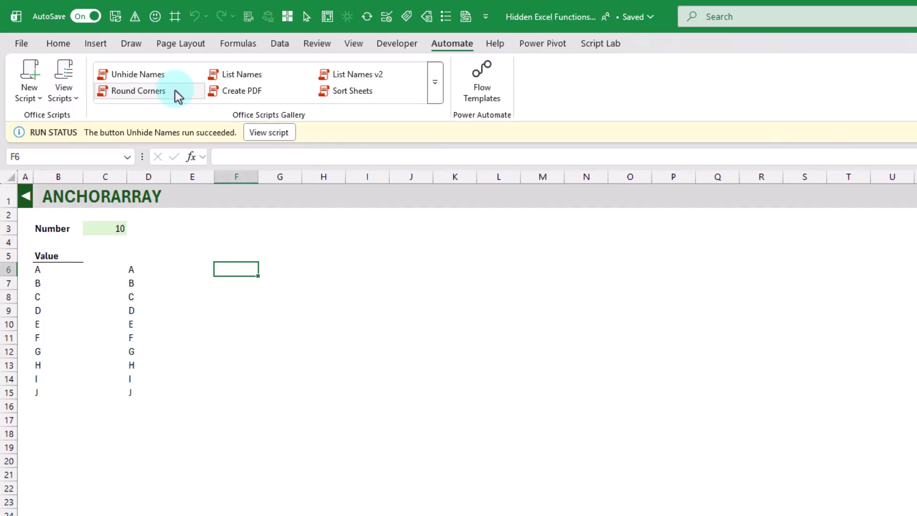
left_click(239, 46)
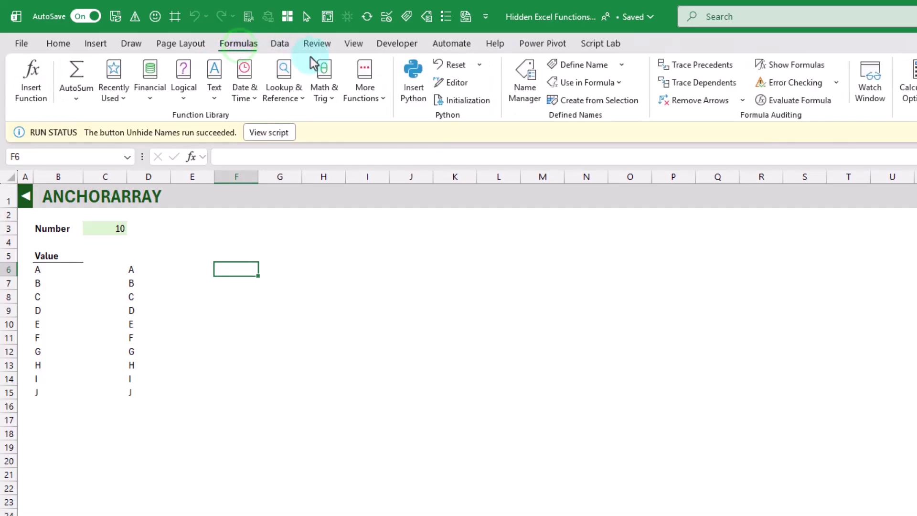
left_click(524, 79)
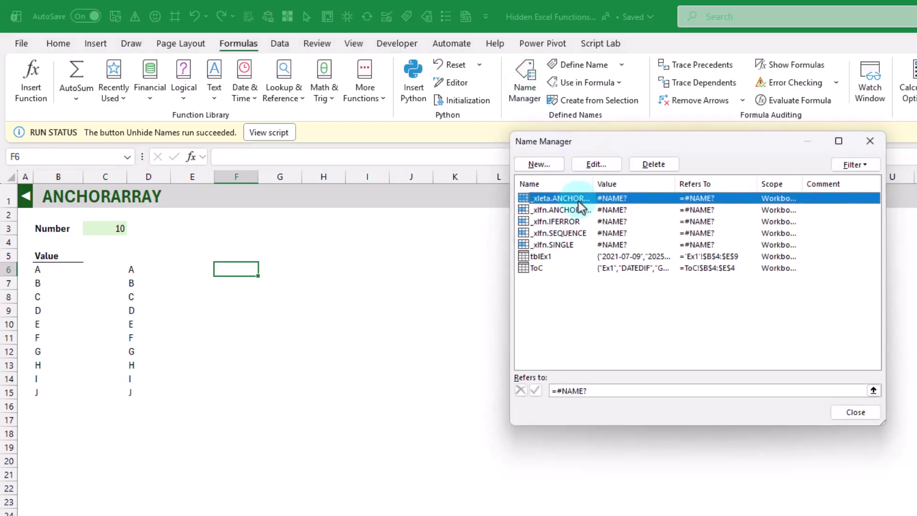
left_click(575, 210)
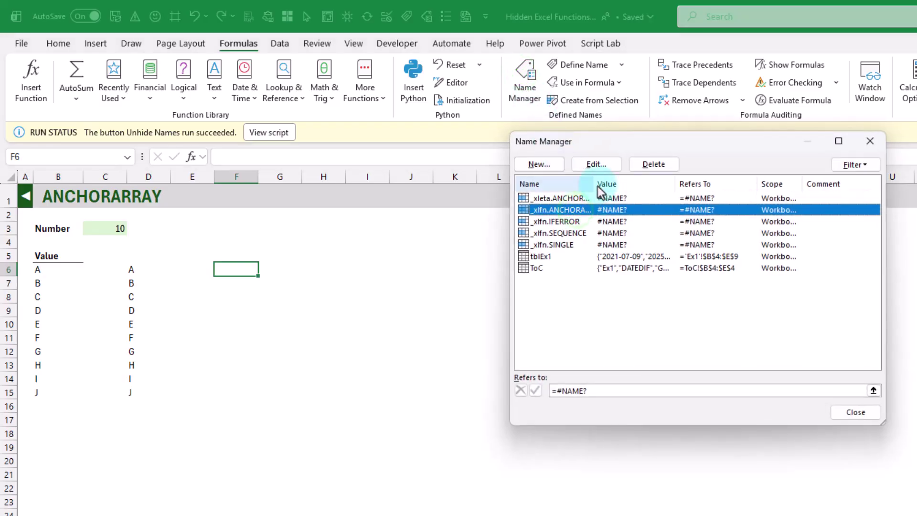
left_click_drag(598, 186, 630, 186)
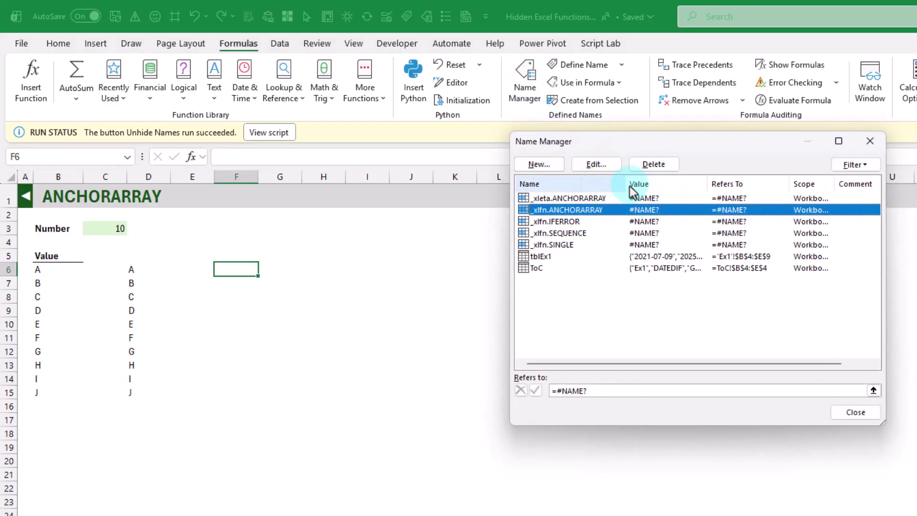
left_click(589, 233)
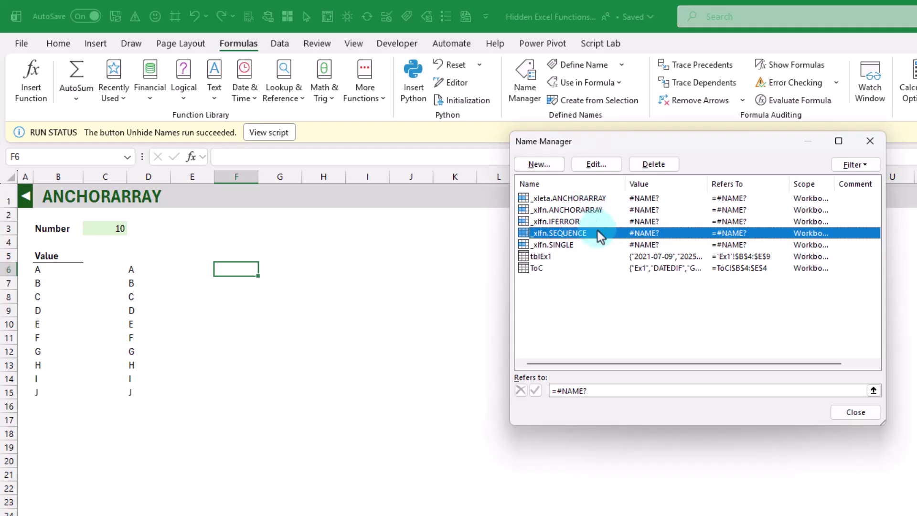
left_click(603, 211)
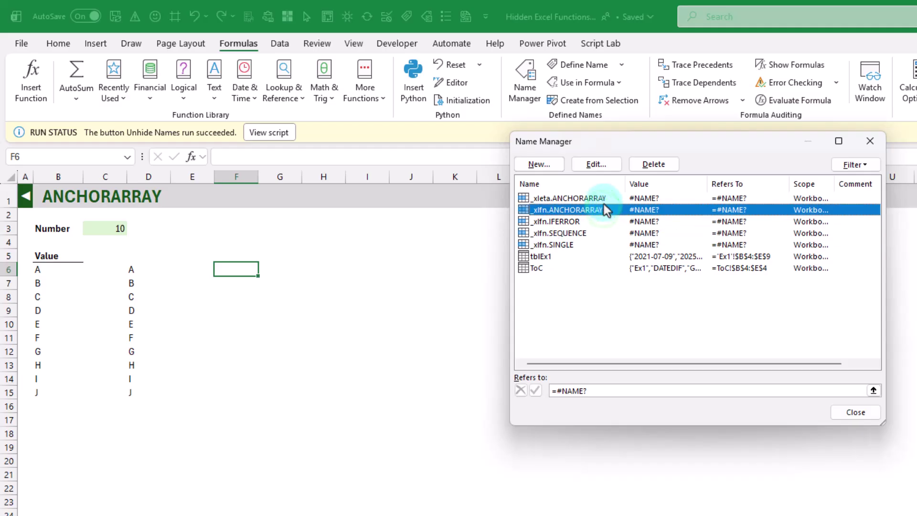
left_click(606, 198)
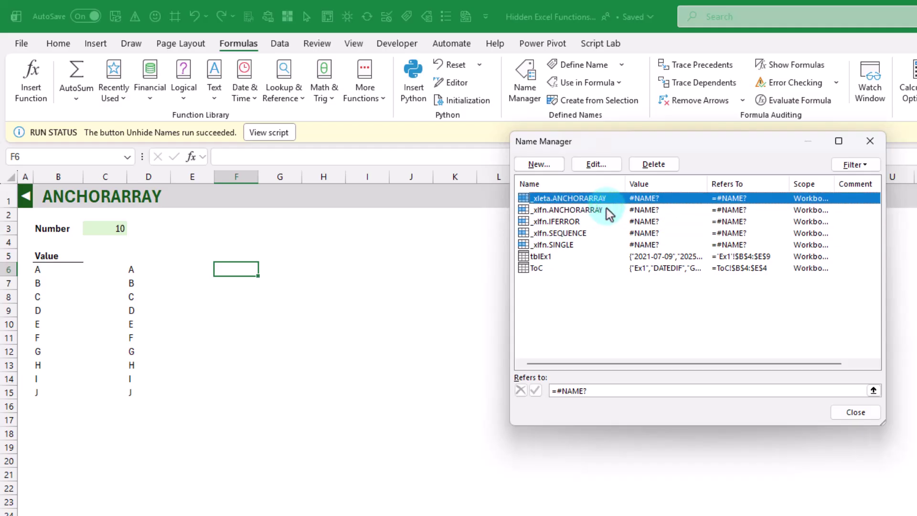
left_click(606, 211)
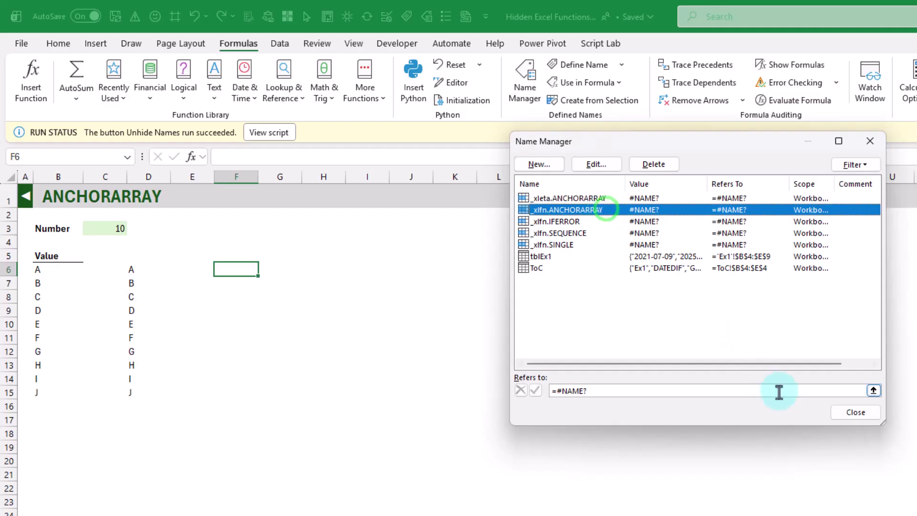
left_click(862, 412)
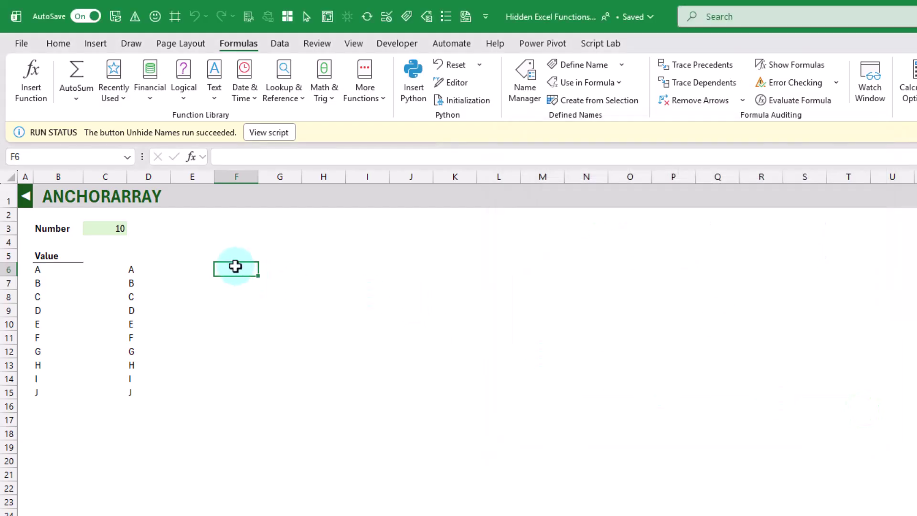